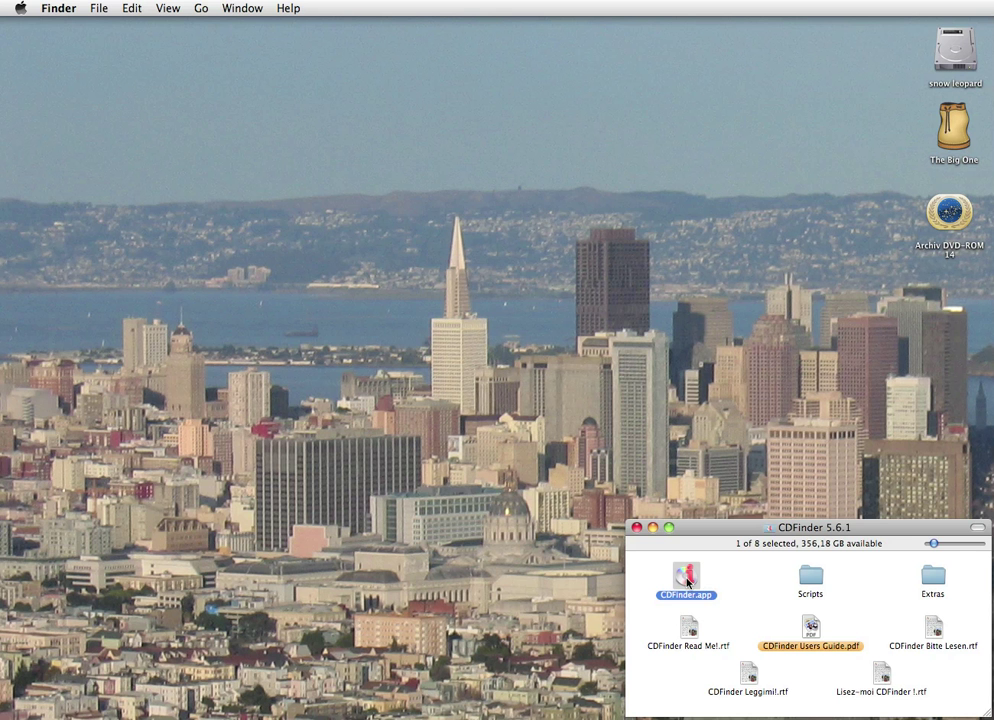
Launch CDFinder and browse the catalogs 1 Sample Catalog, EyeTV Archive, icePod, maccd 182, MP3-DVD-ROMs and The Big One
double_click(687, 578)
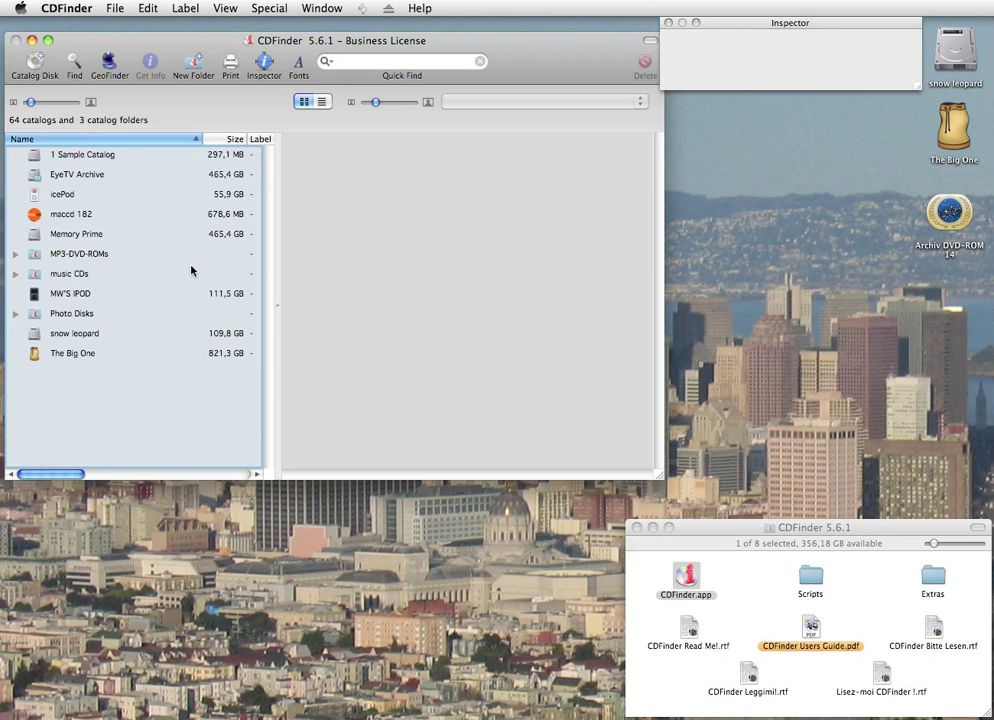
left_click(74, 156)
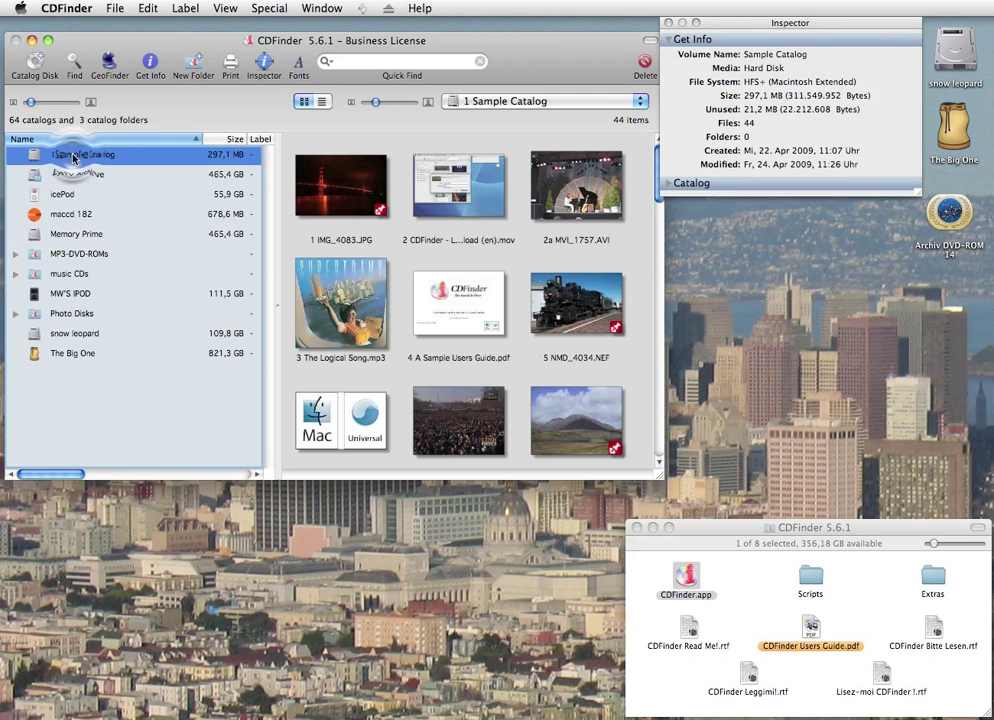
left_click(76, 176)
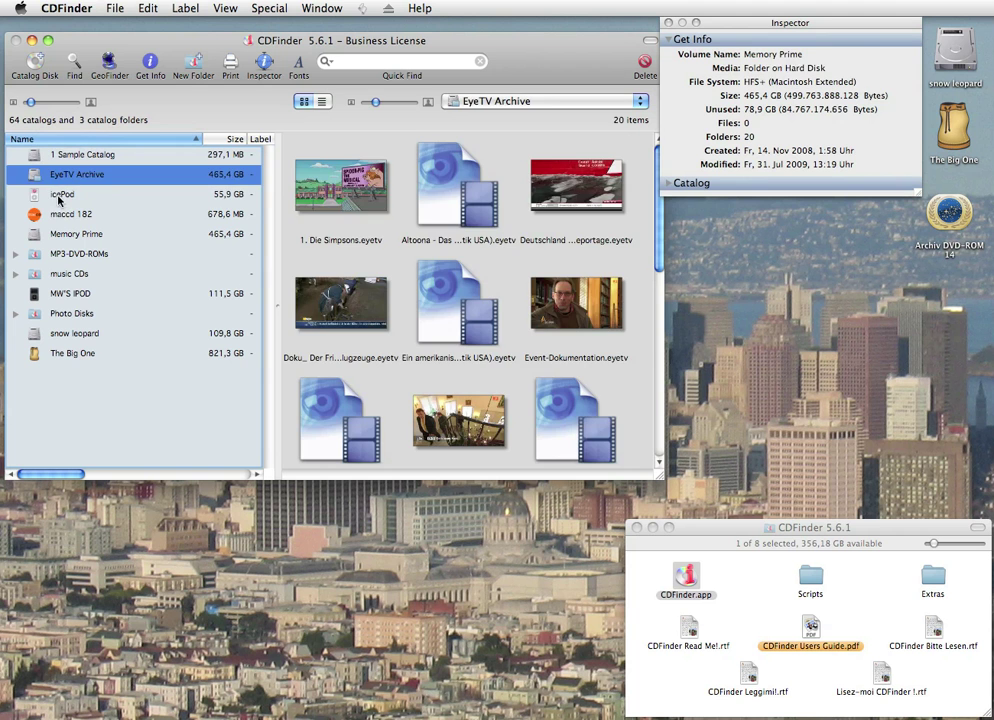
left_click(62, 195)
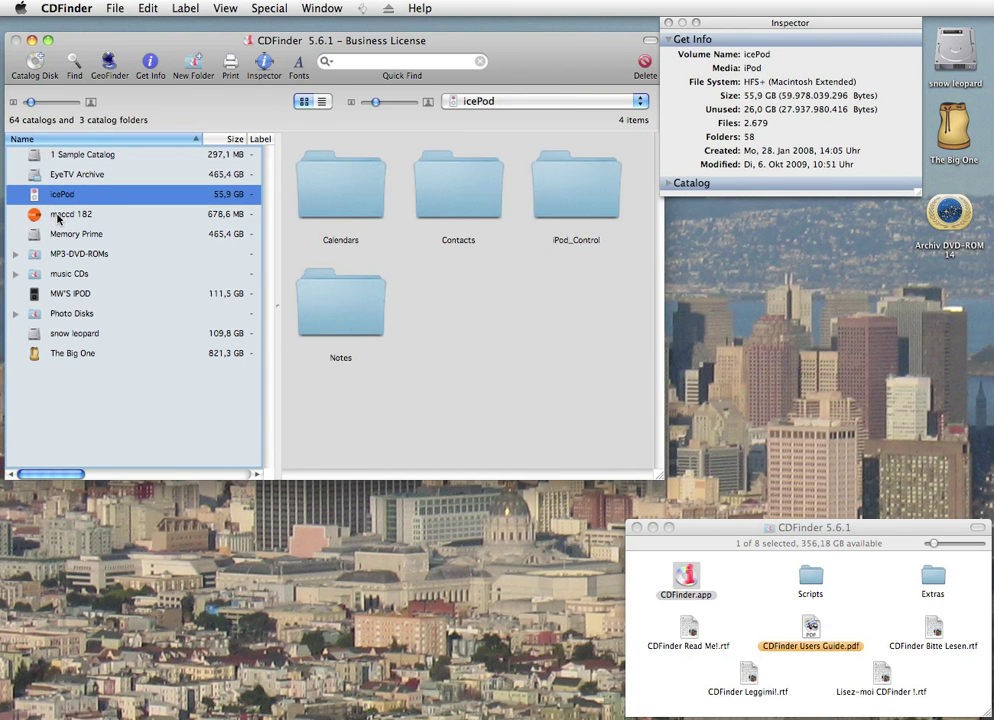
left_click(57, 216)
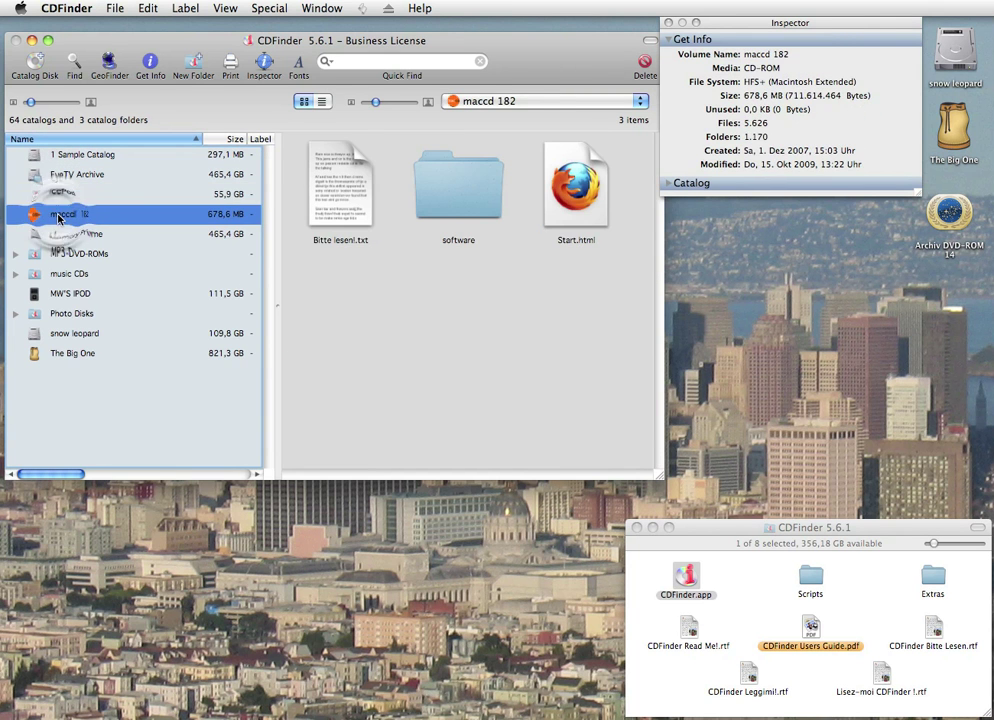
left_click(51, 255)
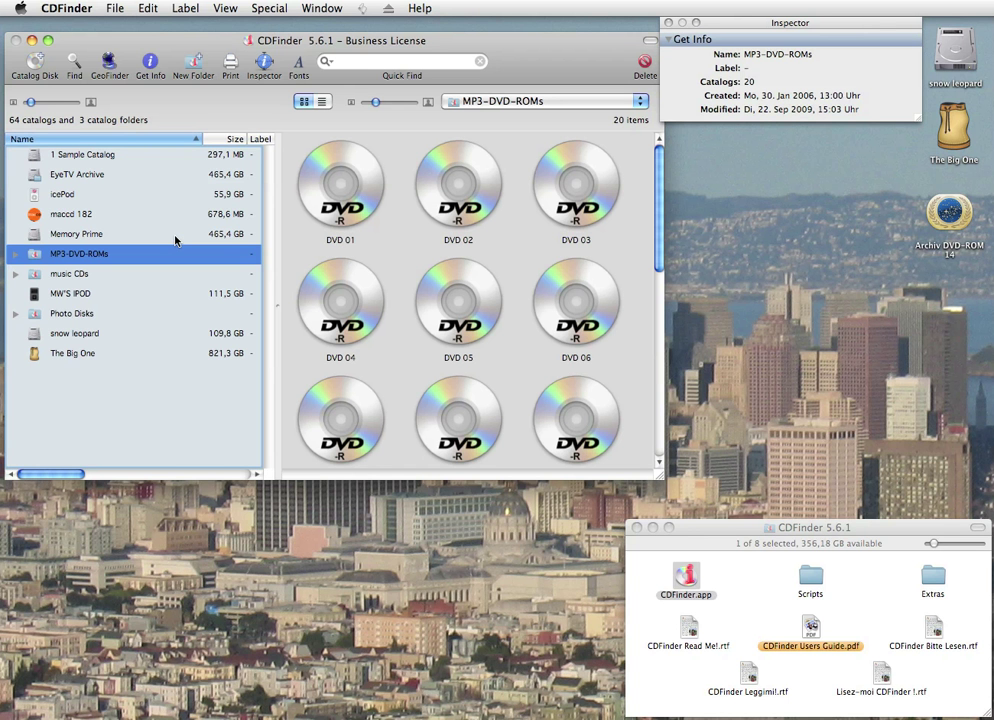
key("t")
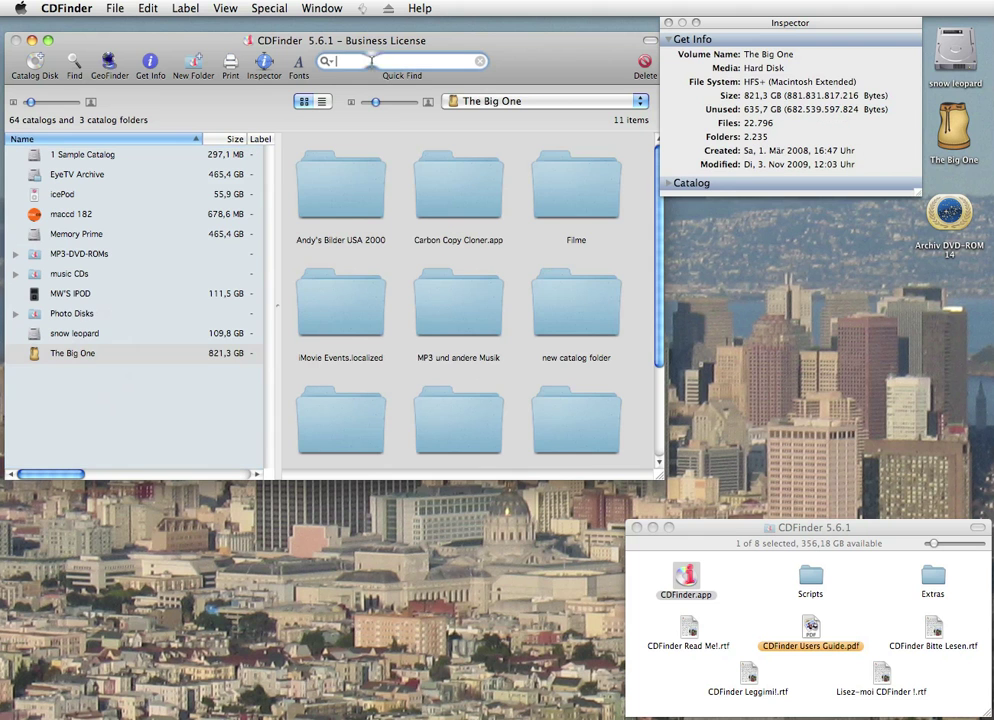
Run a Quick Find across all catalogs for "give a little bit"
left_click(371, 62)
type("g")
type("ive a little bit")
key("Return")
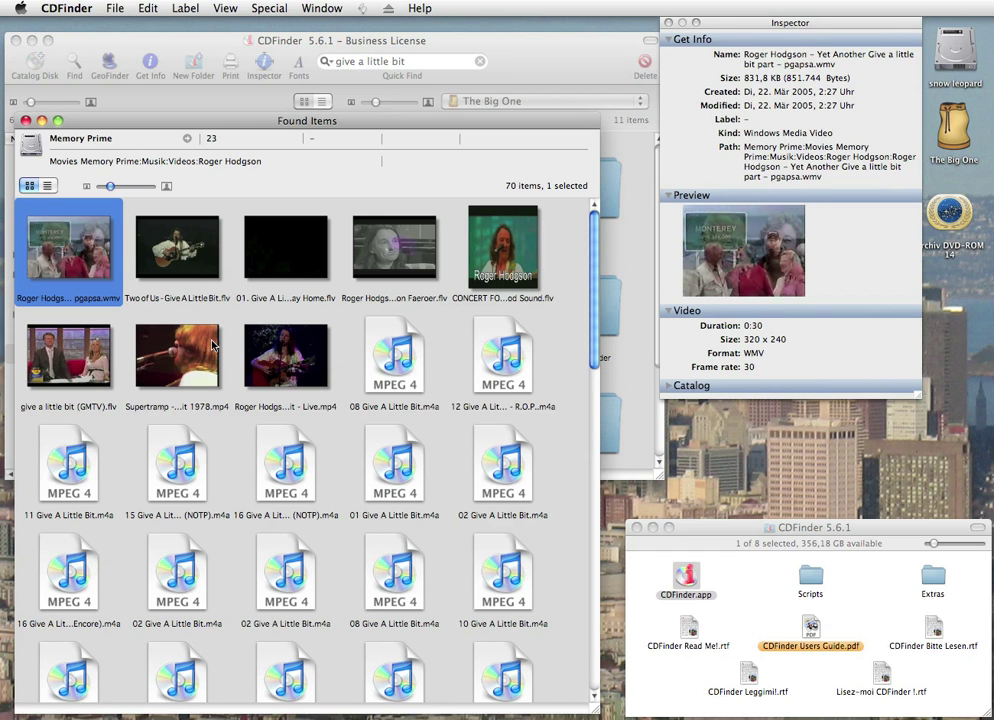
Inspect the details of the found Faeroer .flv and Live.mp4 videos and close the search results
left_click(388, 266)
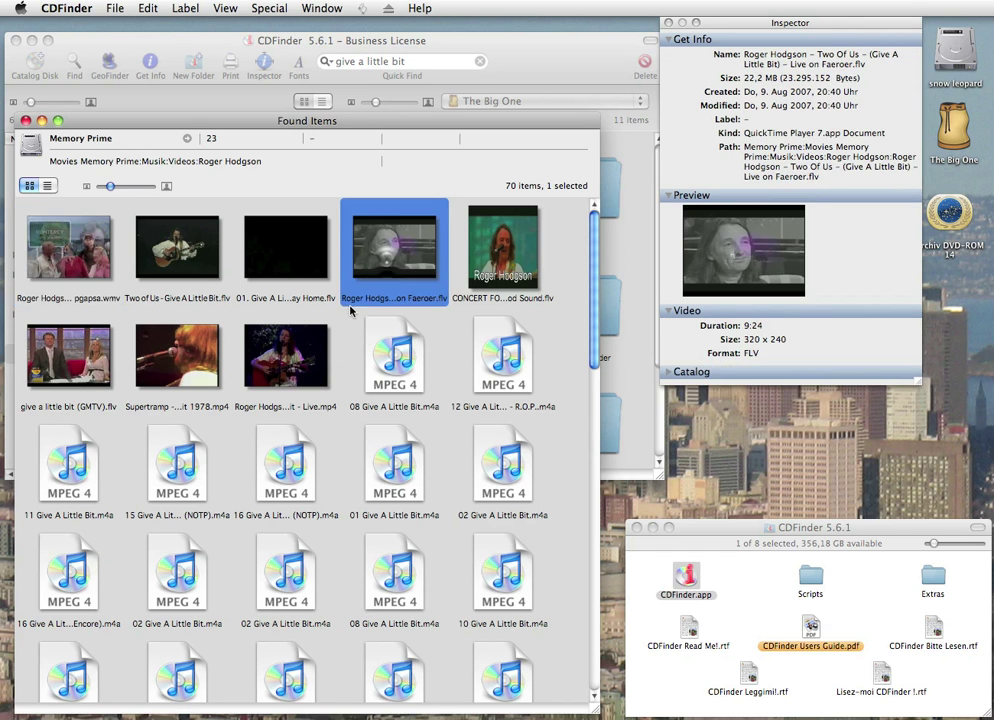
left_click(288, 362)
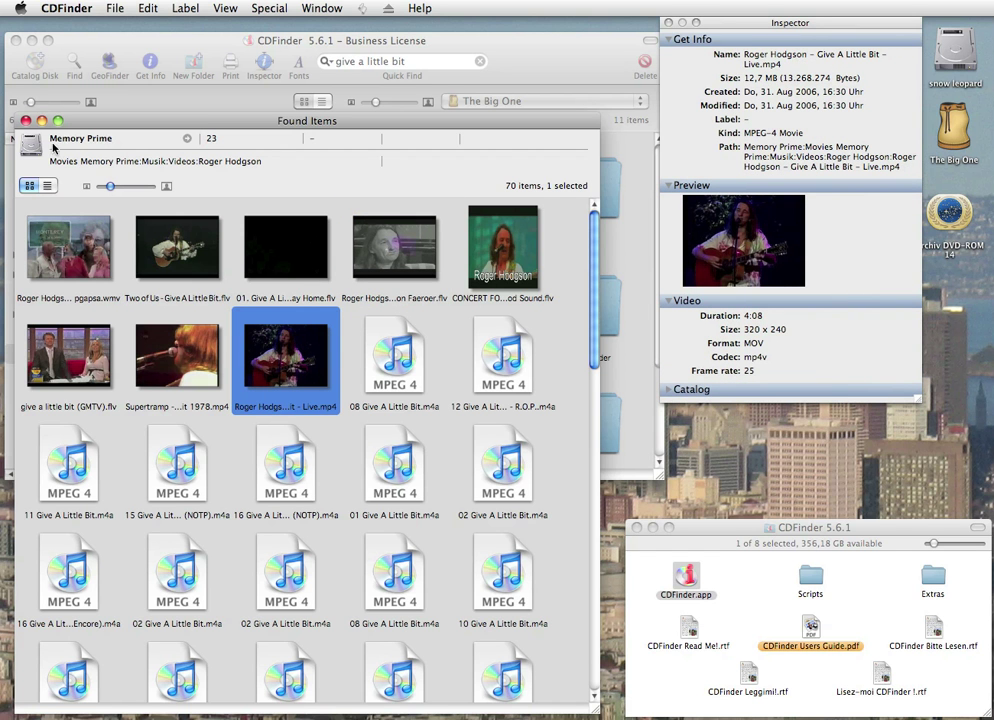
left_click(25, 120)
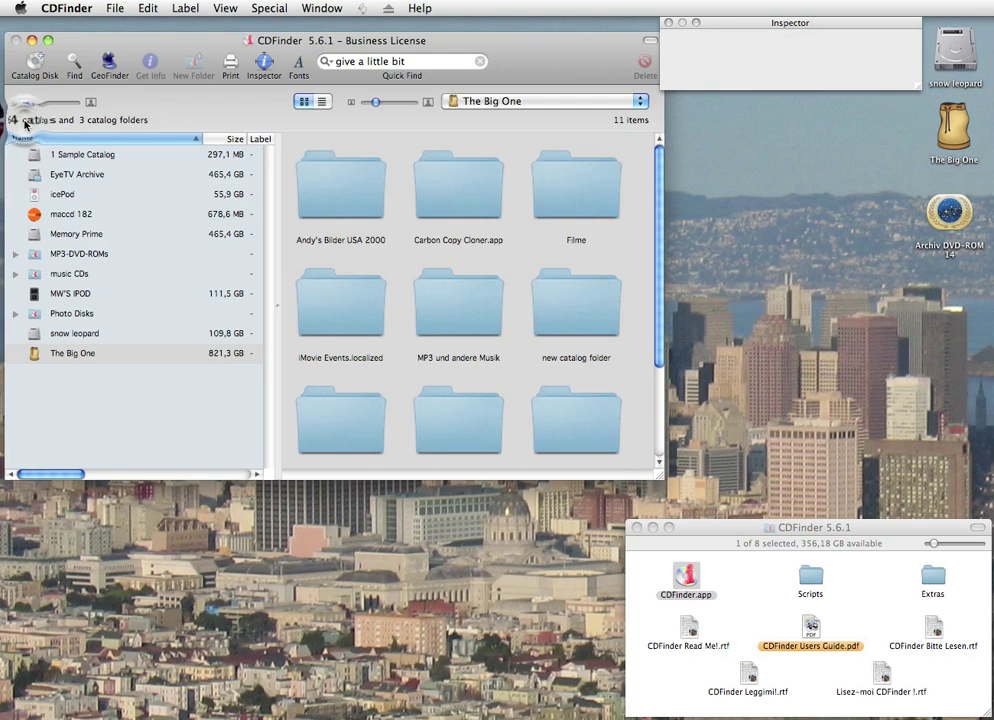
Start a detailed search for songs in every catalog and add an Audio condition where Artist contains "roger hodgson"
left_click(75, 65)
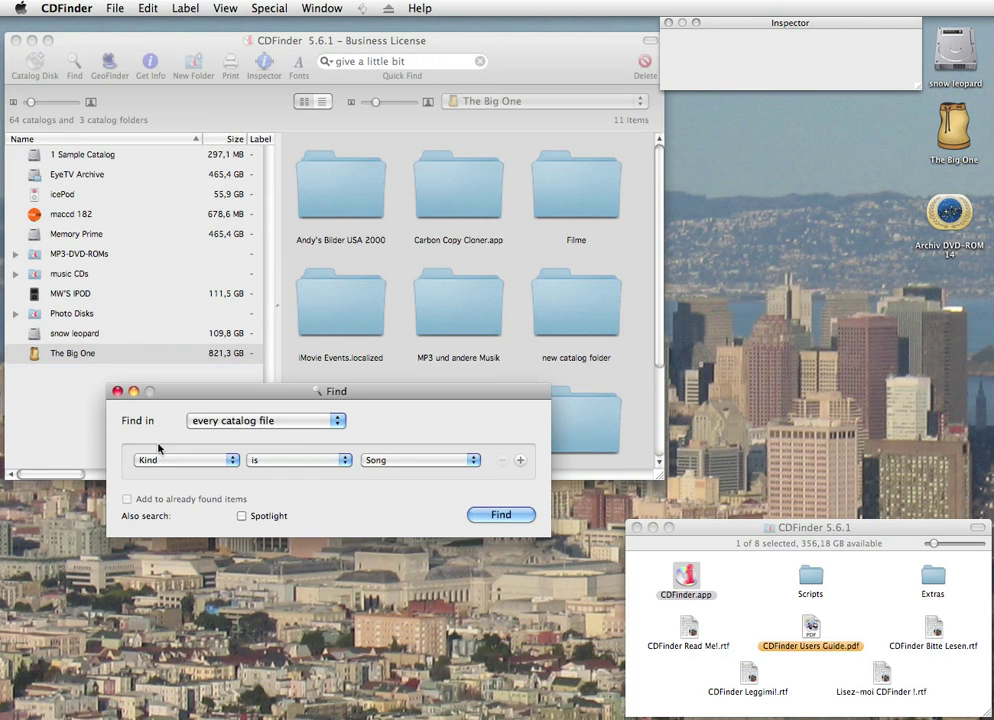
left_click(520, 461)
left_click(200, 483)
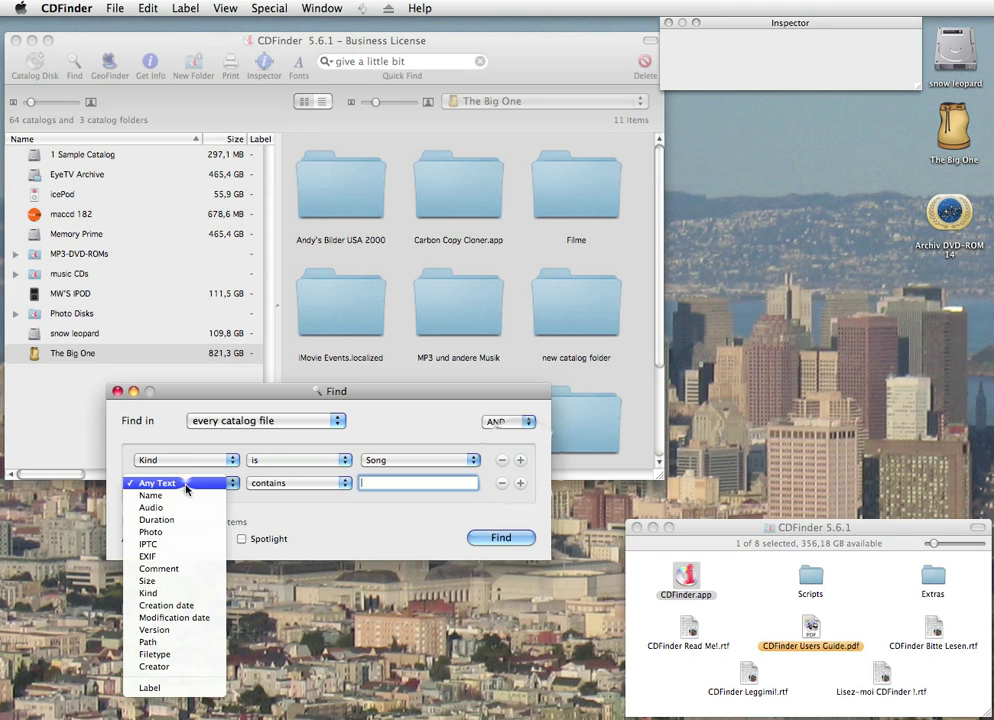
left_click(170, 507)
left_click(298, 483)
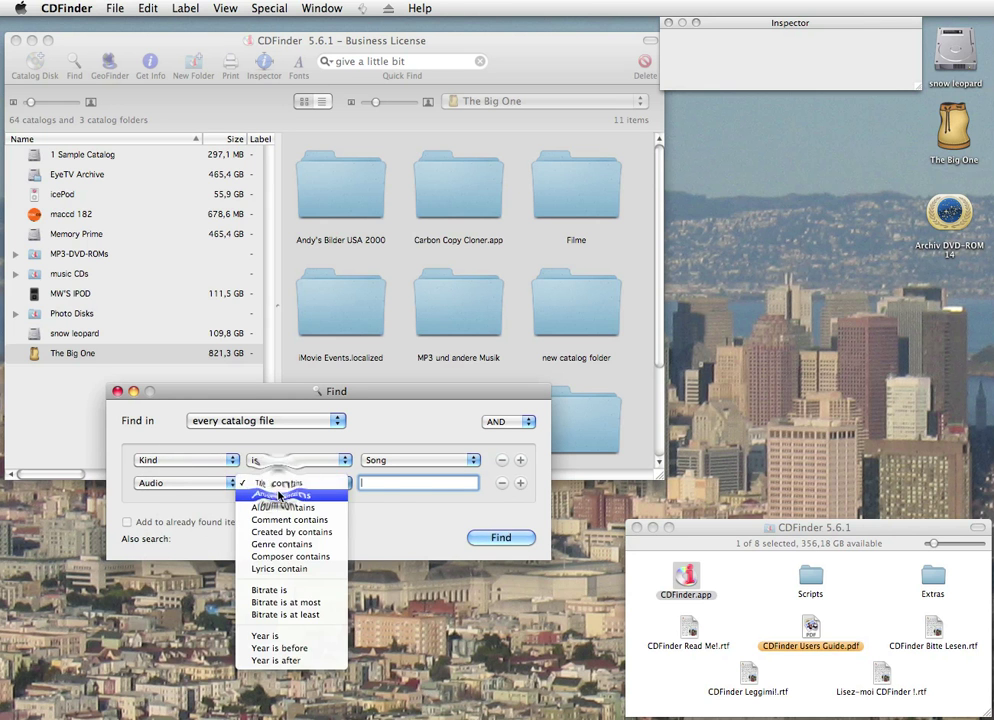
left_click(300, 496)
type("roger hodgson")
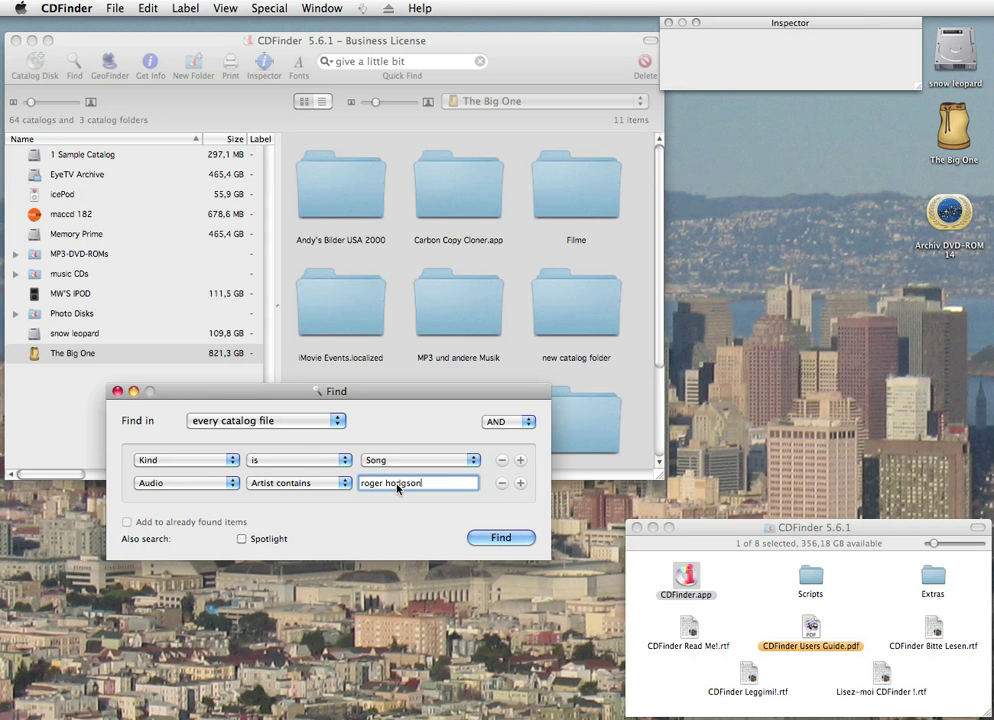
Add an Audio condition where Title contains "give a little bit" and run the search
left_click(520, 483)
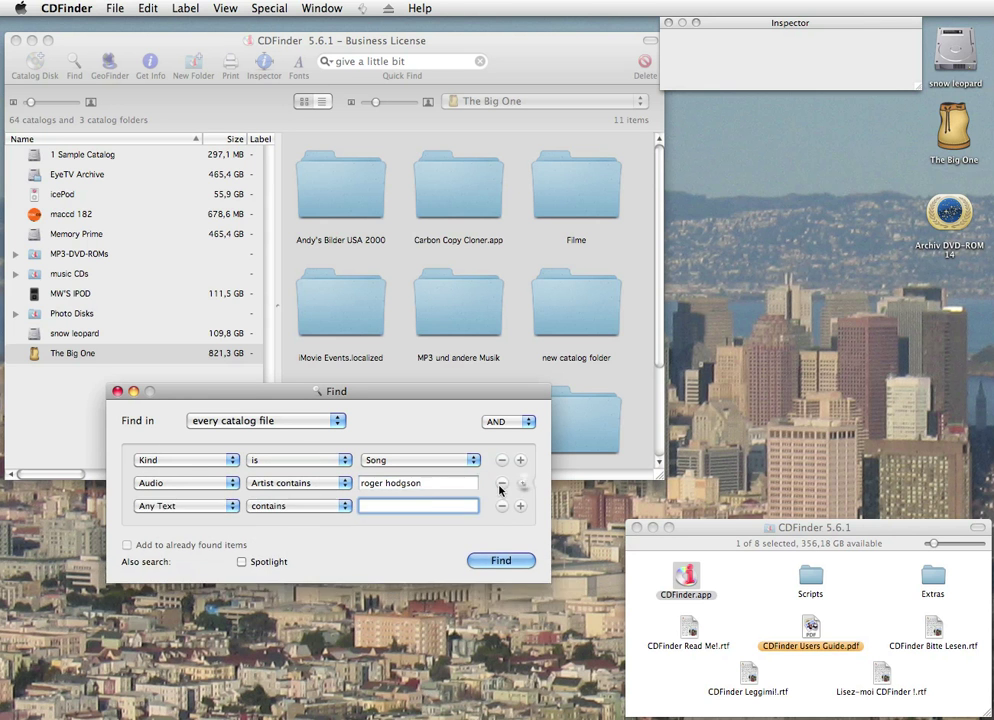
left_click(212, 506)
left_click(205, 530)
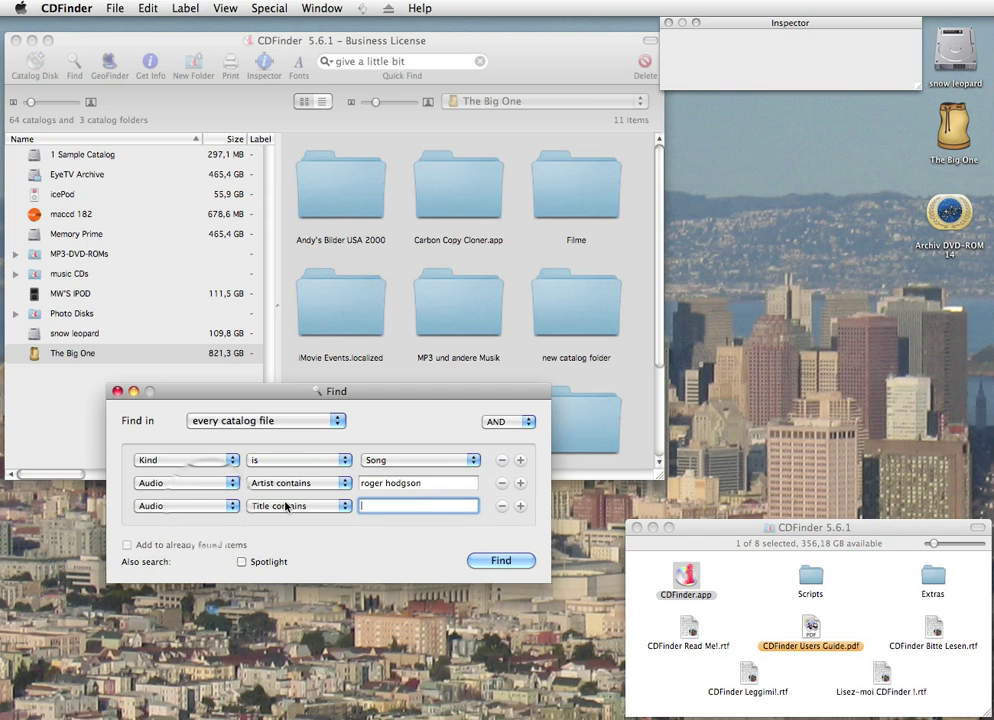
left_click(284, 506)
left_click(343, 509)
left_click(408, 506)
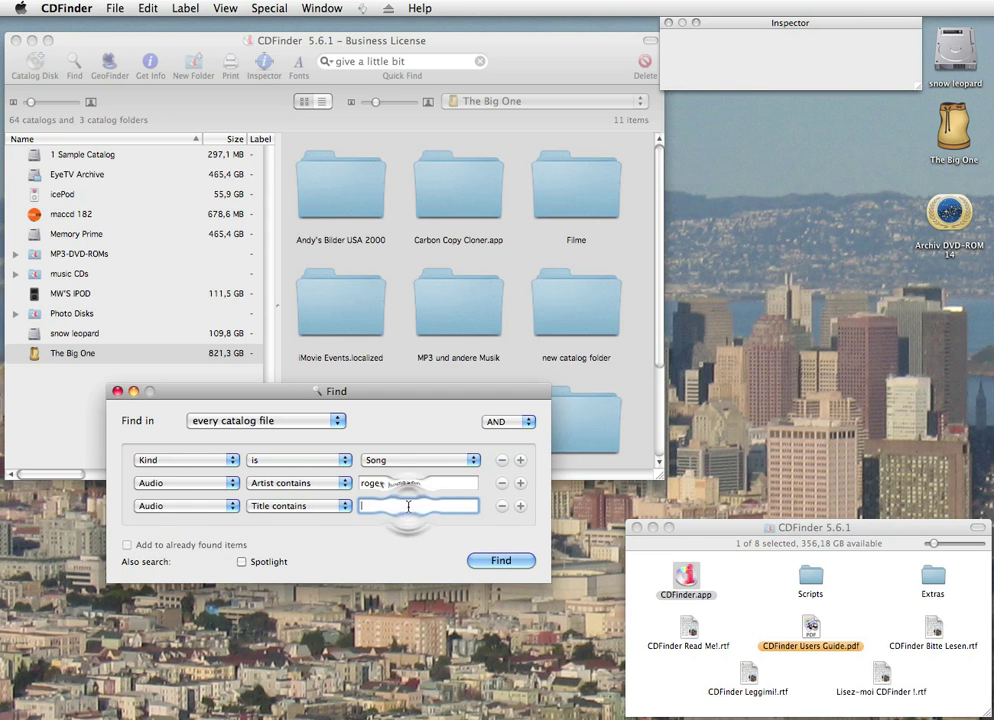
type("give a little bit")
key("Return")
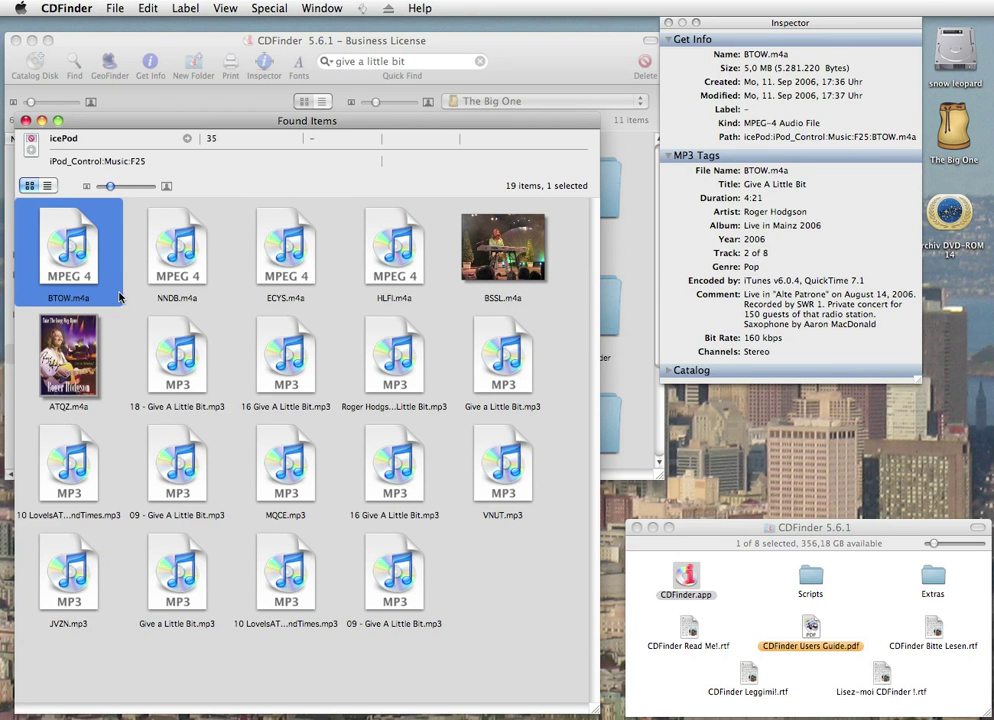
Inspect the tags of found songs NNDB.m4a, BTOW.m4a, ATQZ.m4a and BSSL.m4a, and close the results and the search dialog
left_click(188, 270)
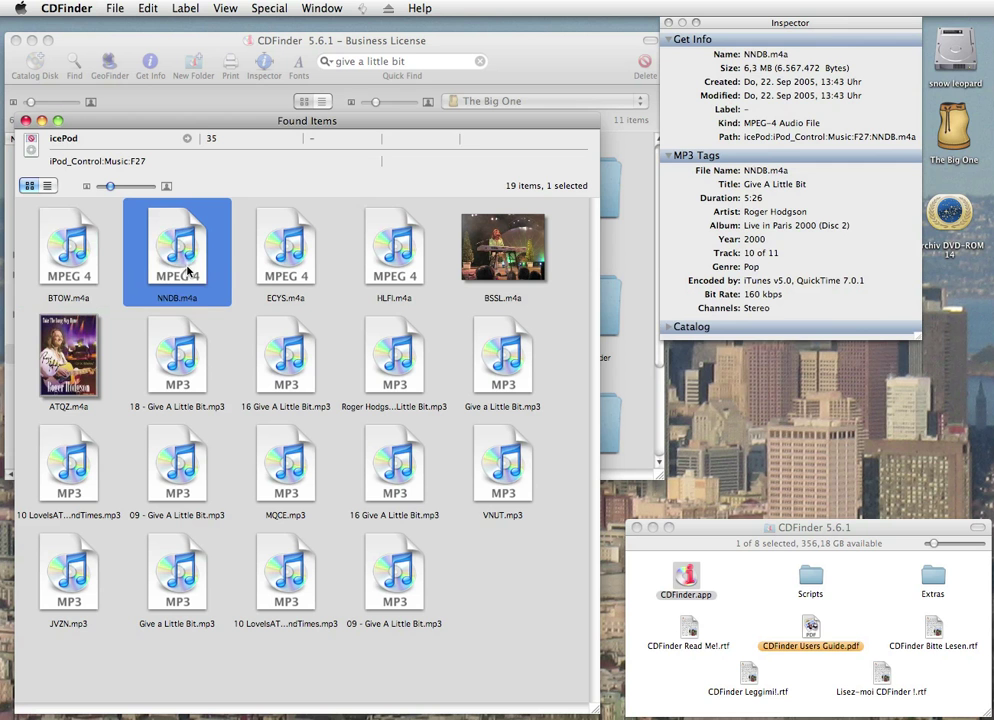
left_click(60, 255)
left_click(75, 362)
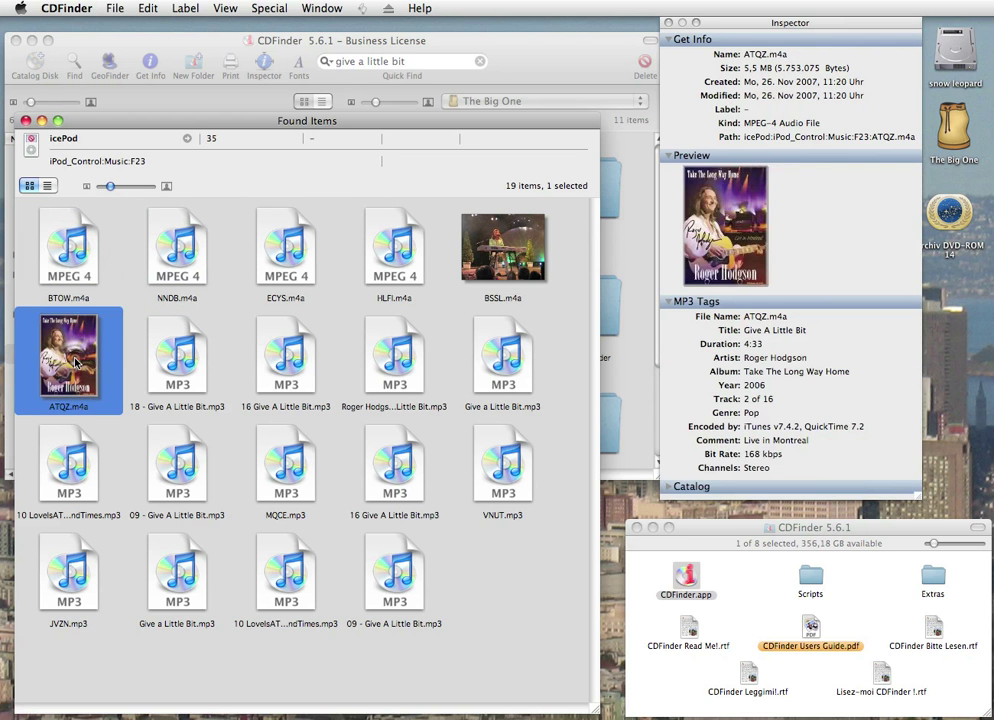
key("Left")
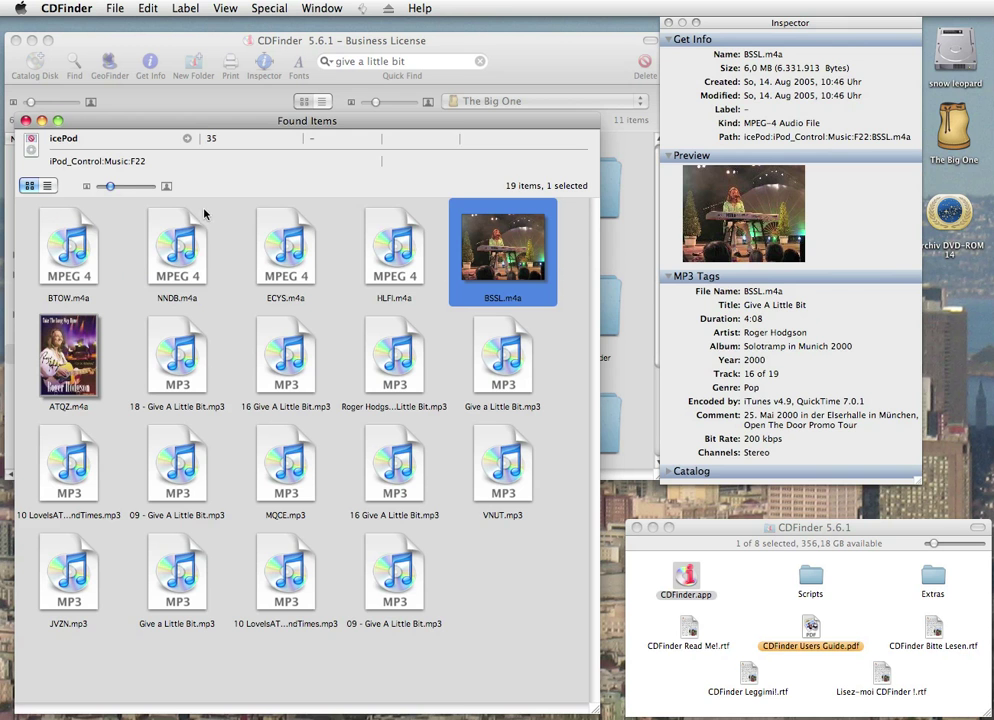
left_click(25, 121)
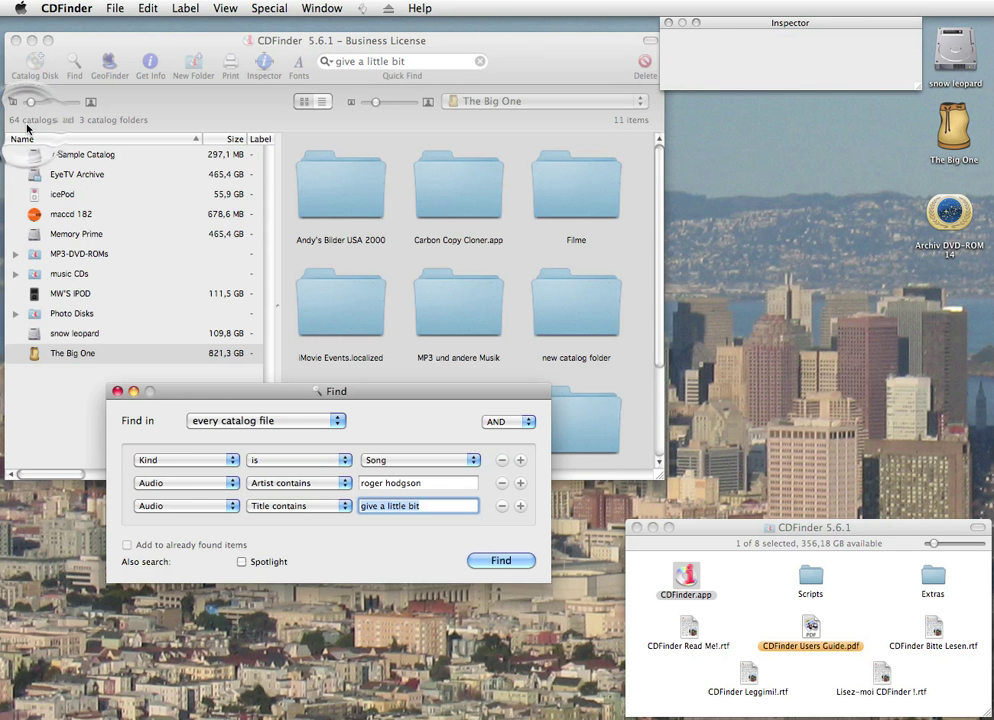
left_click(118, 391)
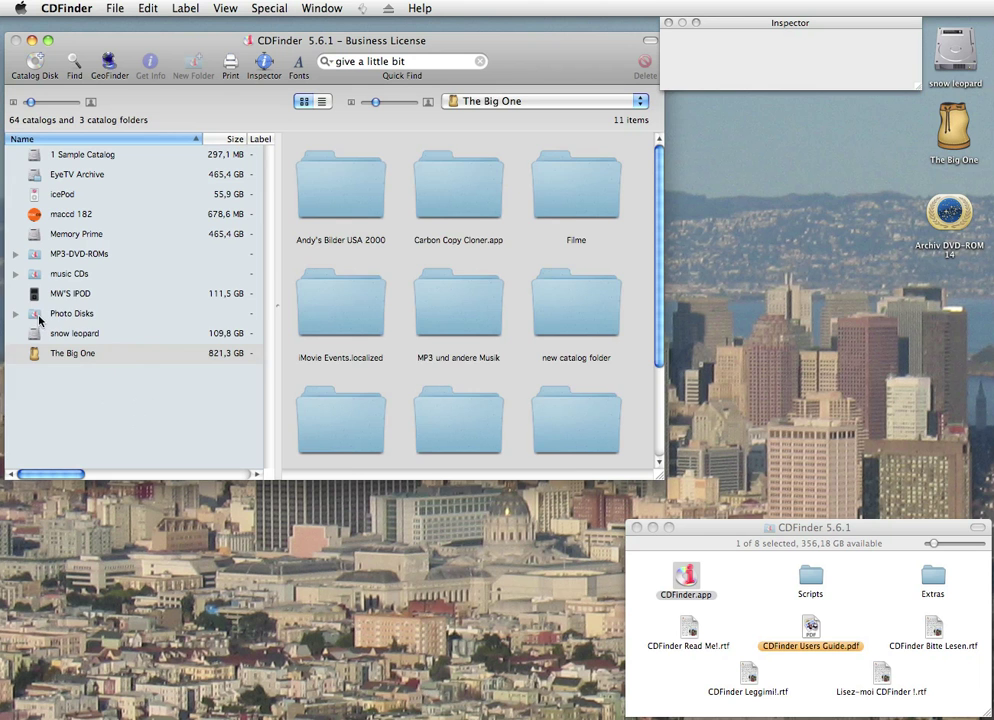
View the Photo Disks folder and inspect the metadata of the first photos, movies, song and PDF in 1 Sample Catalog
left_click(38, 313)
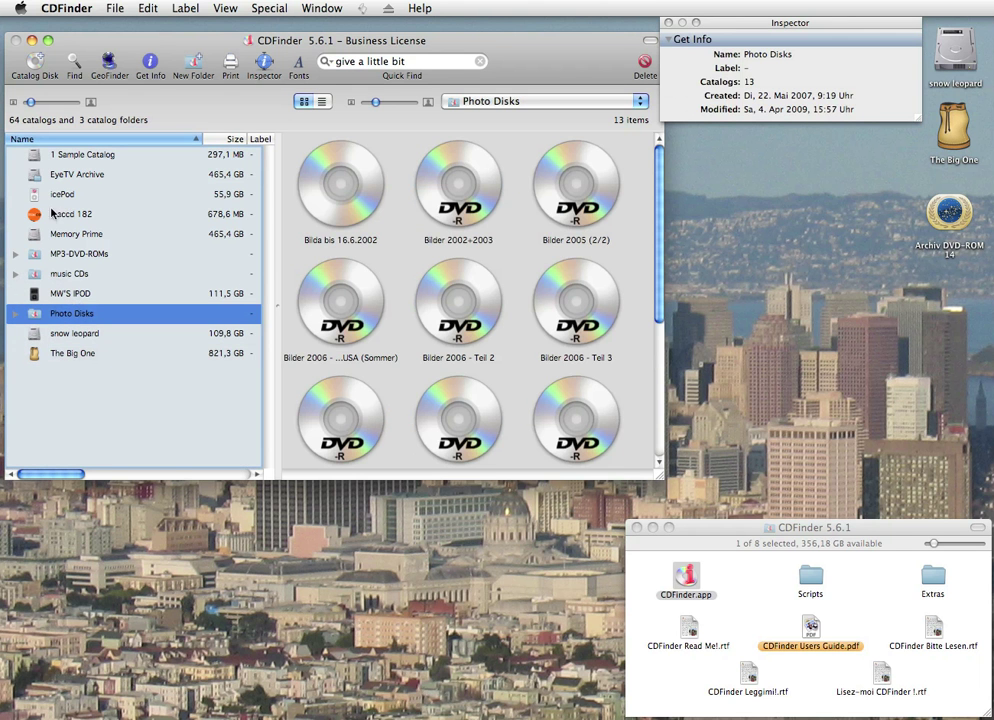
left_click(86, 154)
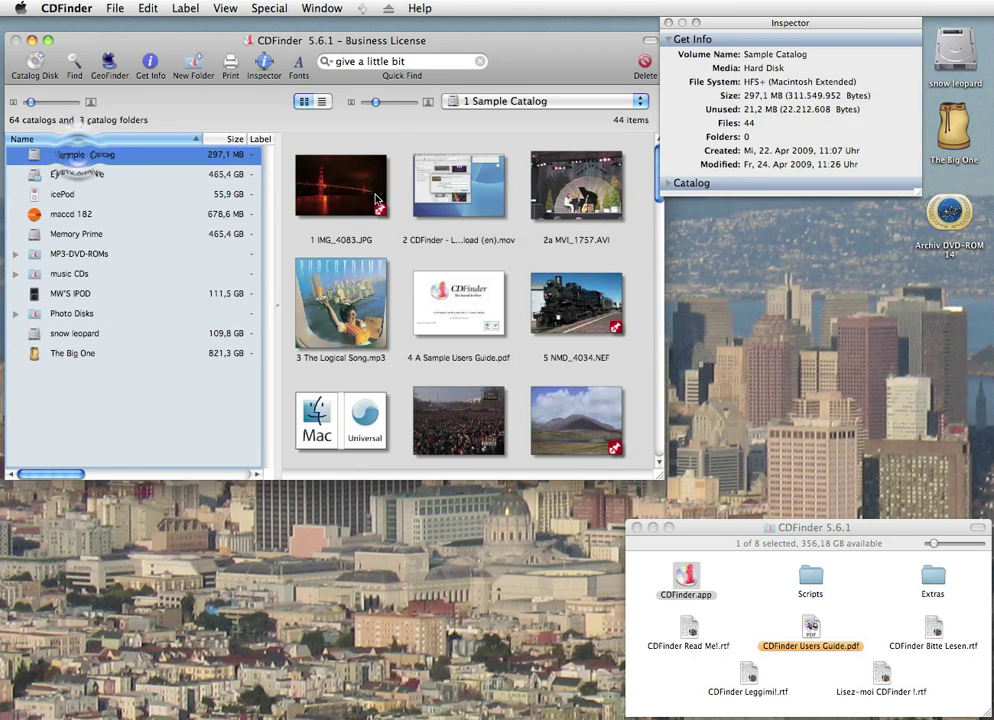
left_click(340, 218)
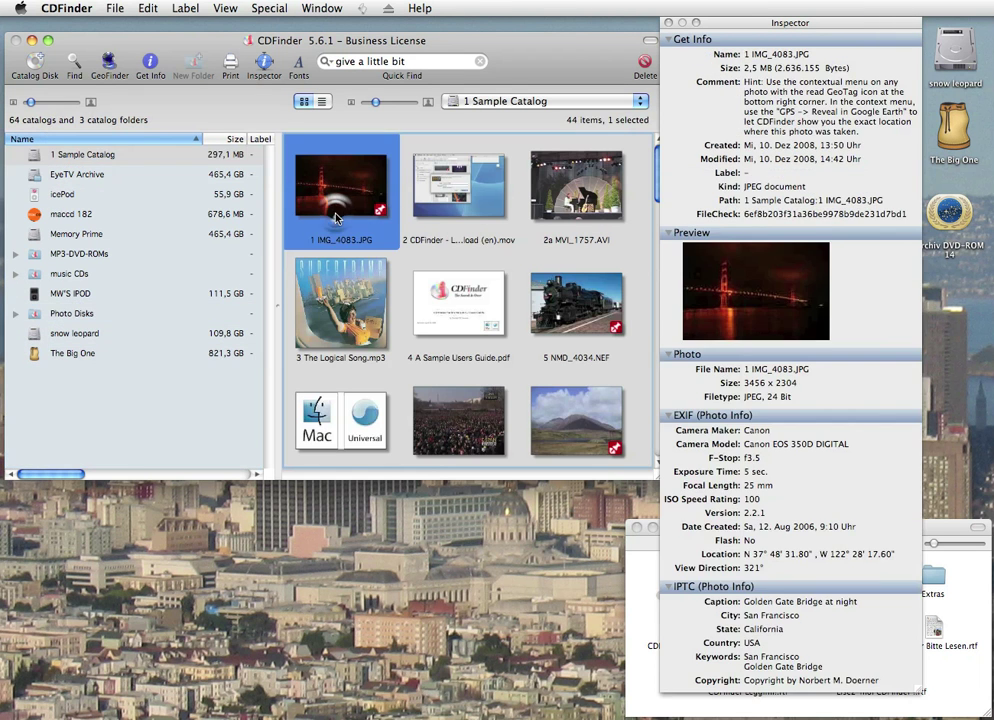
left_click(462, 200)
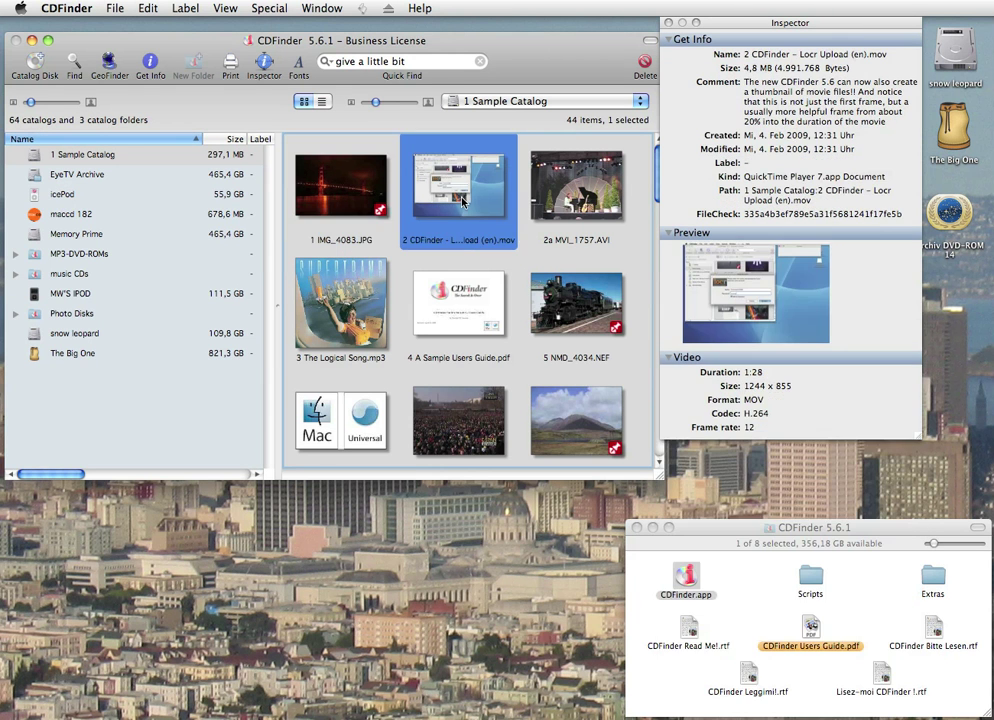
left_click(575, 203)
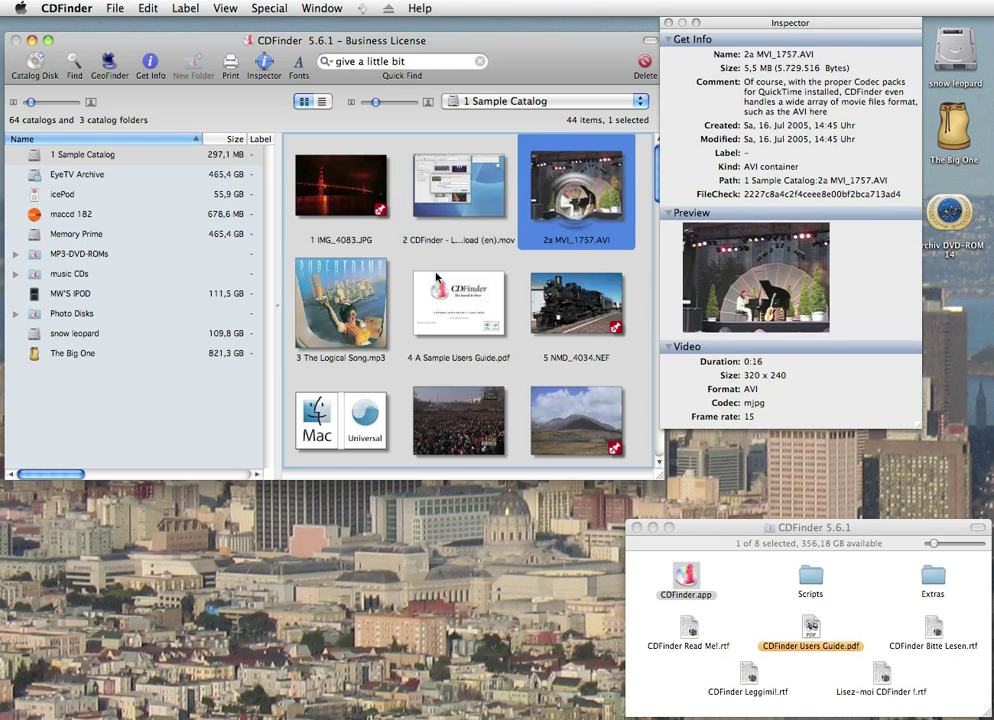
left_click(350, 318)
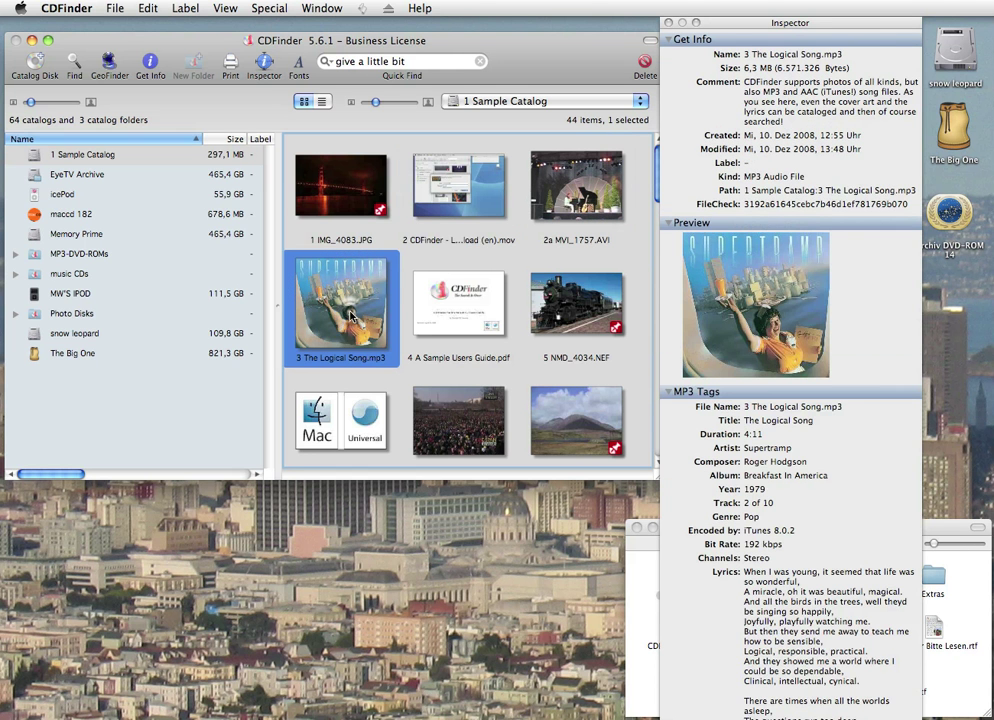
left_click(437, 318)
key("Right")
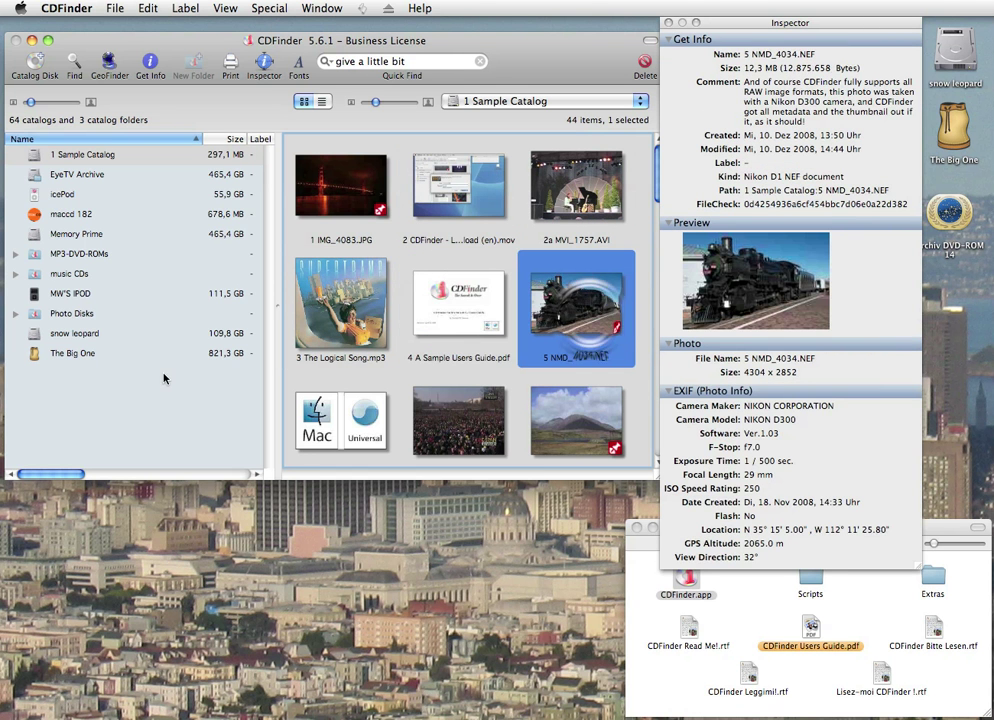
left_click(149, 383)
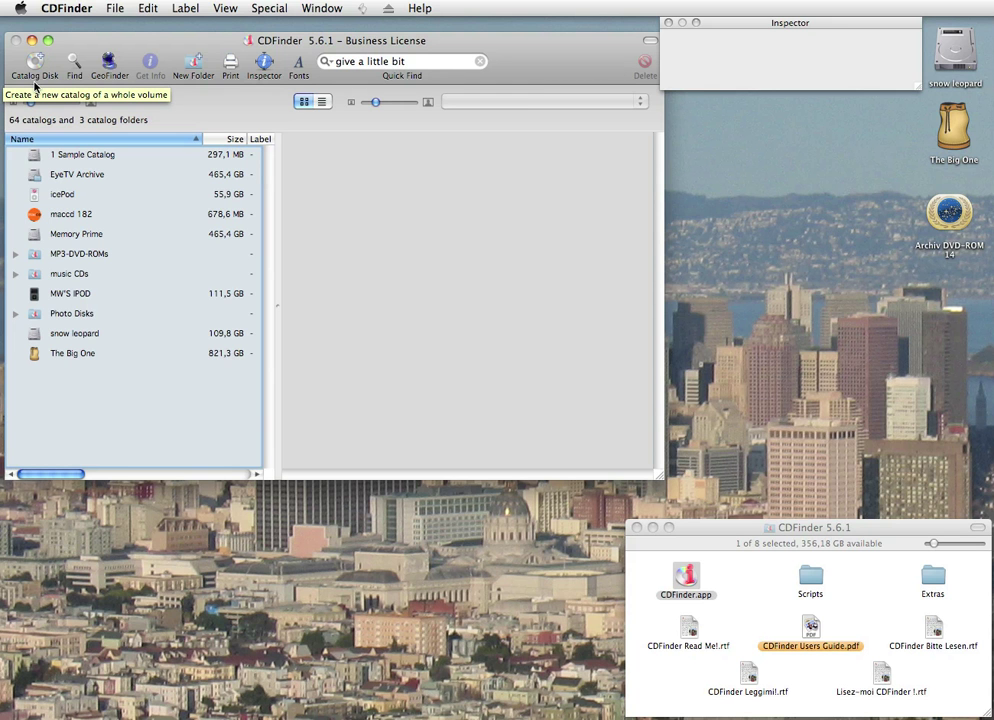
Open the preferences and display the Cataloging settings
left_click(67, 8)
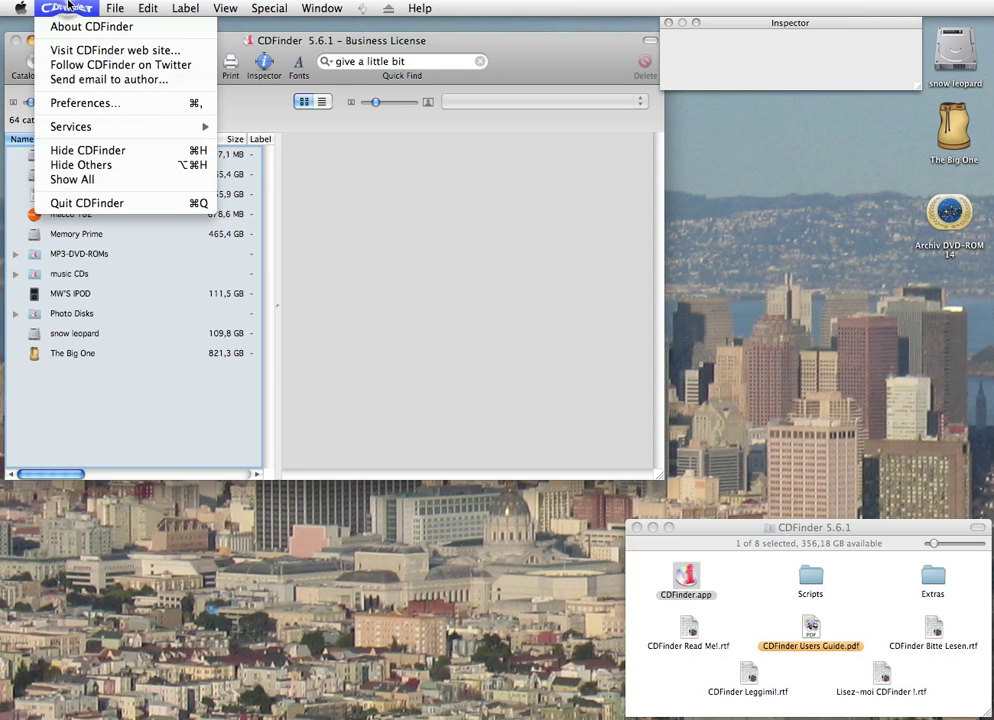
left_click(99, 104)
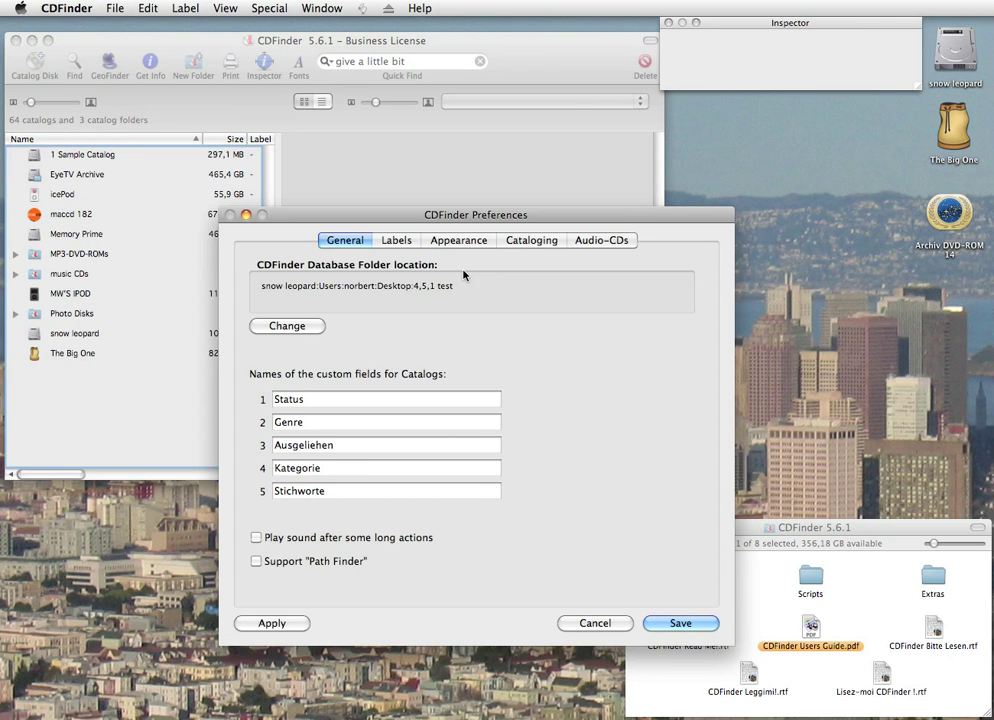
left_click(527, 246)
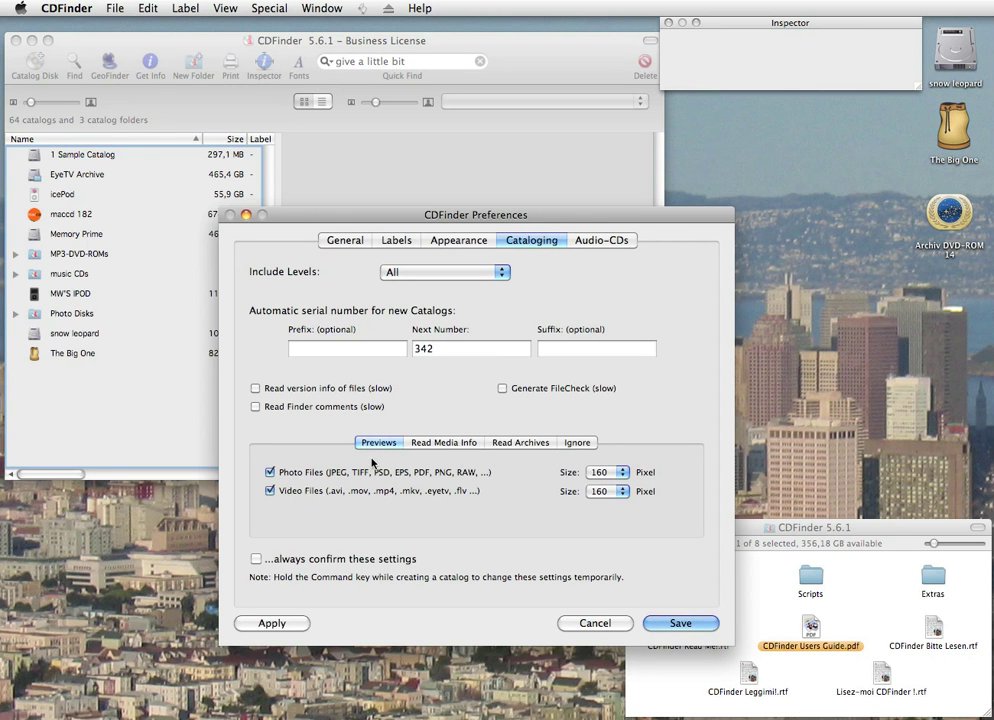
Review the Read Media Info, Read Archives and Ignore options of the Cataloging settings and save the preferences
left_click(419, 446)
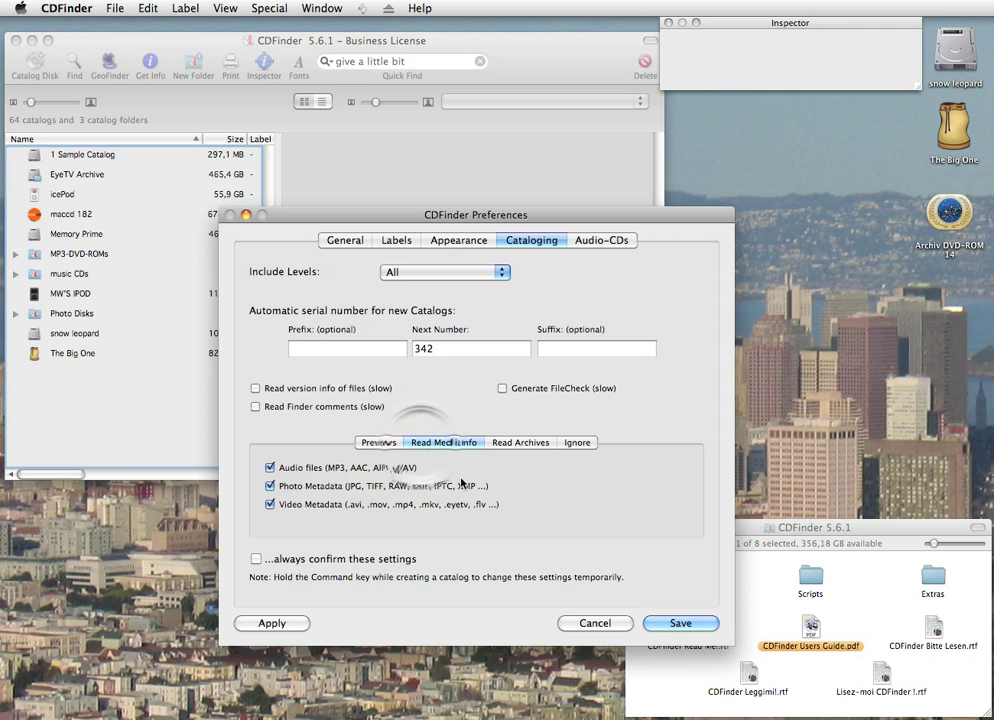
left_click(512, 444)
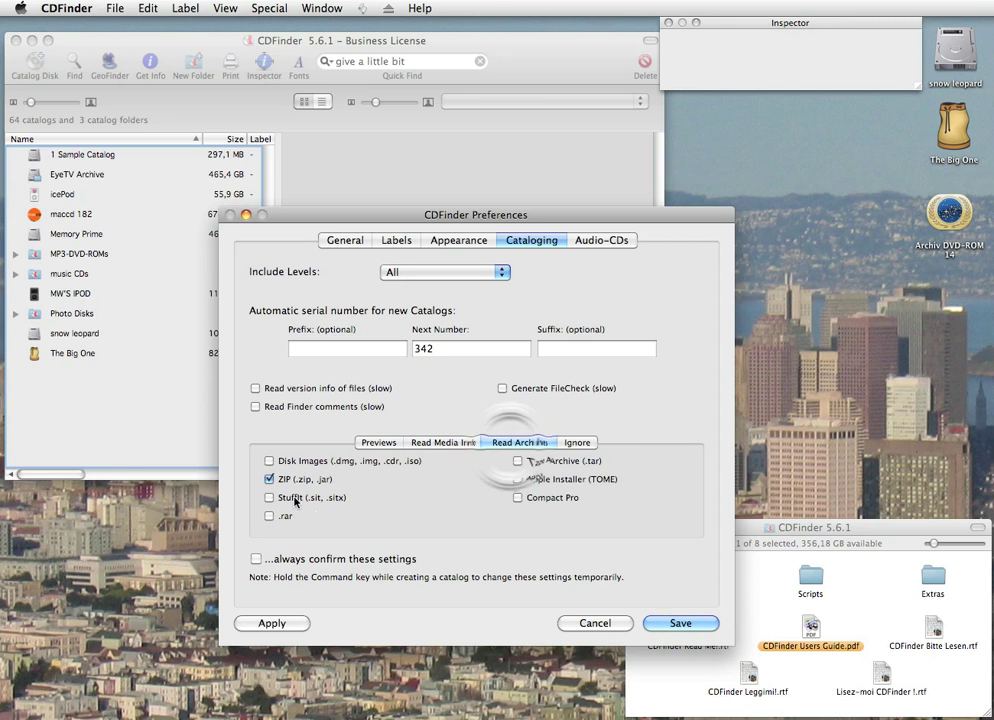
left_click(577, 443)
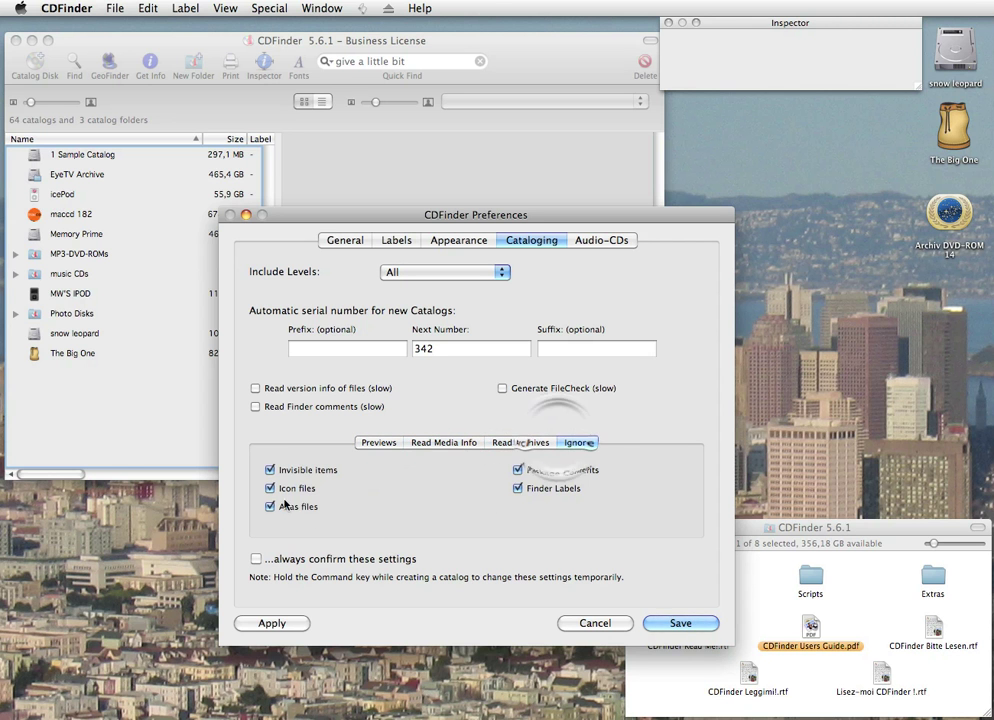
left_click(677, 626)
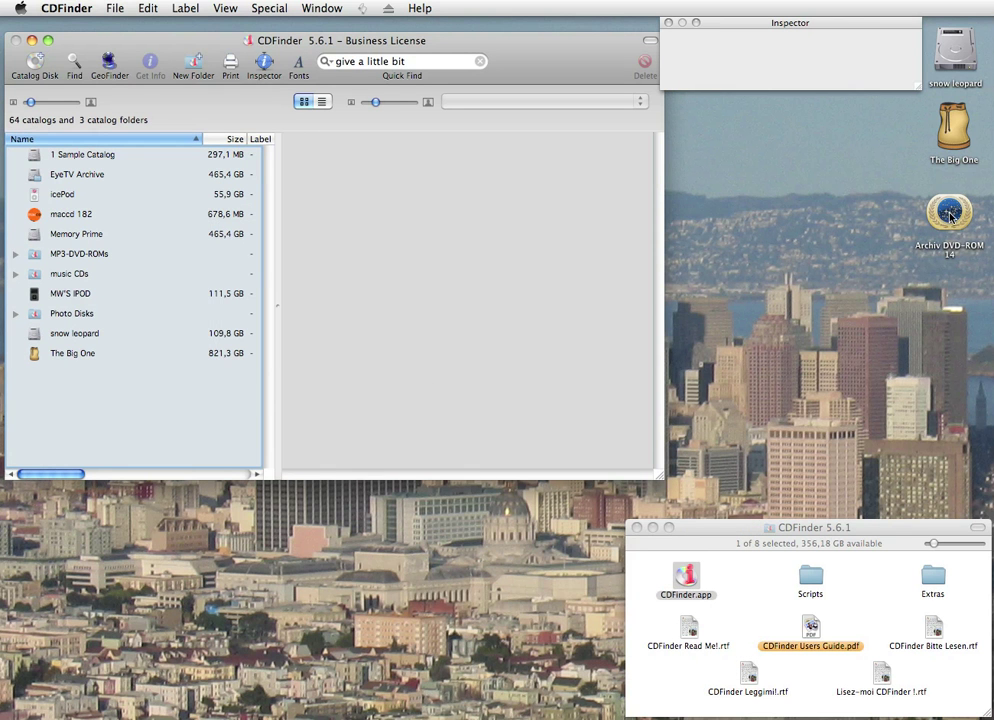
Catalog the mounted disk Archiv DVD-ROM 14 from the desktop
left_click_drag(953, 215, 129, 422)
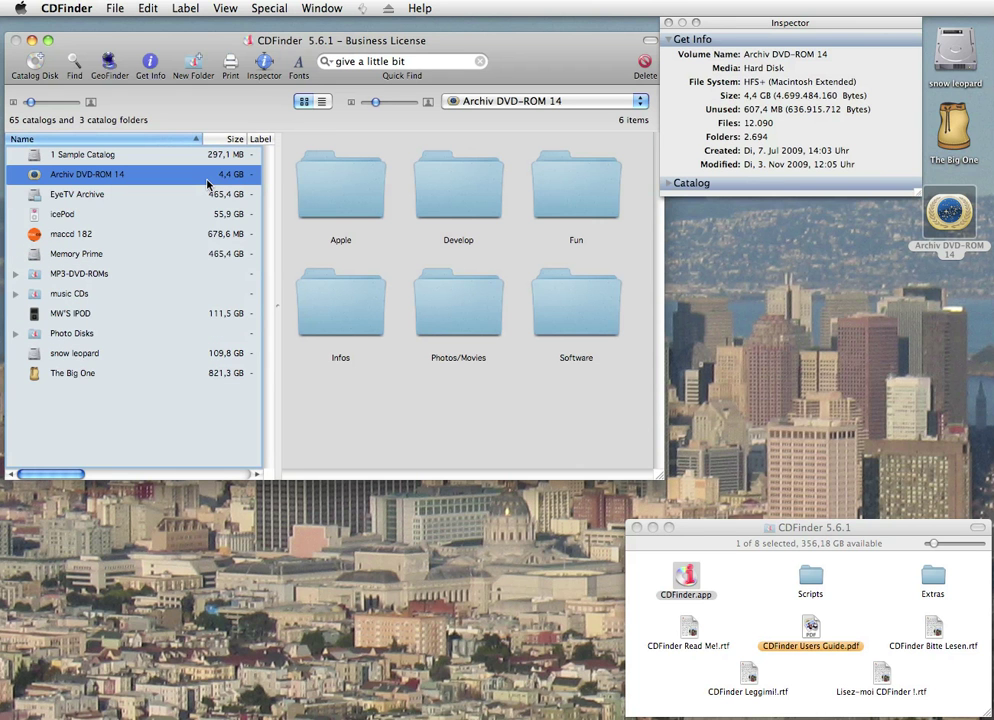
Open the Batch Catalog dialog to view its options for cataloging a stack of disks, and close it
left_click(108, 7)
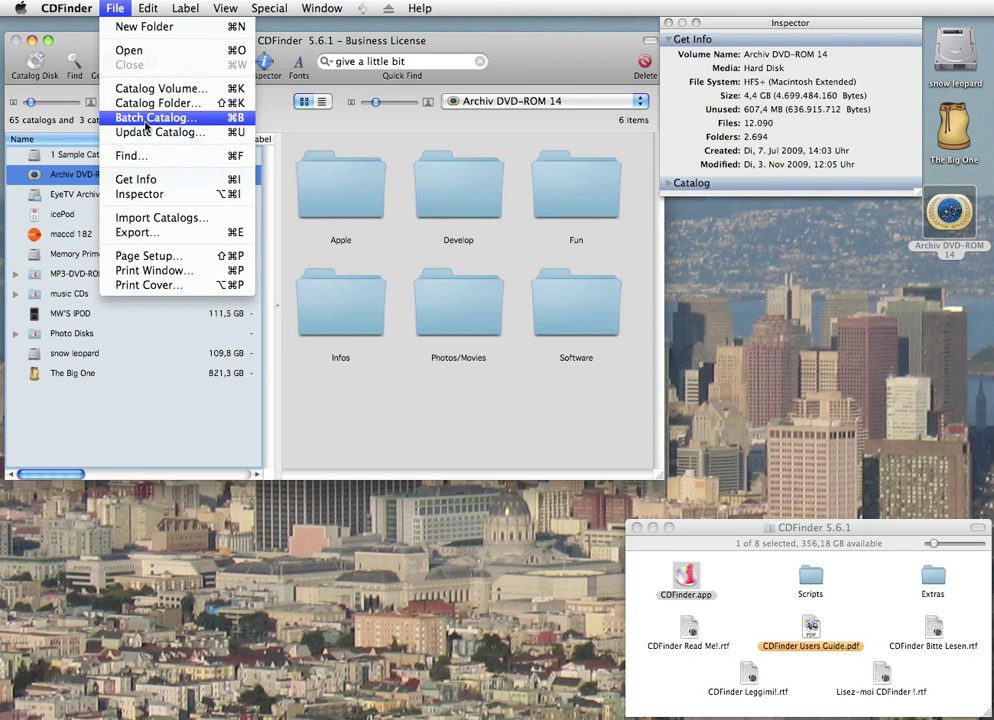
left_click(155, 119)
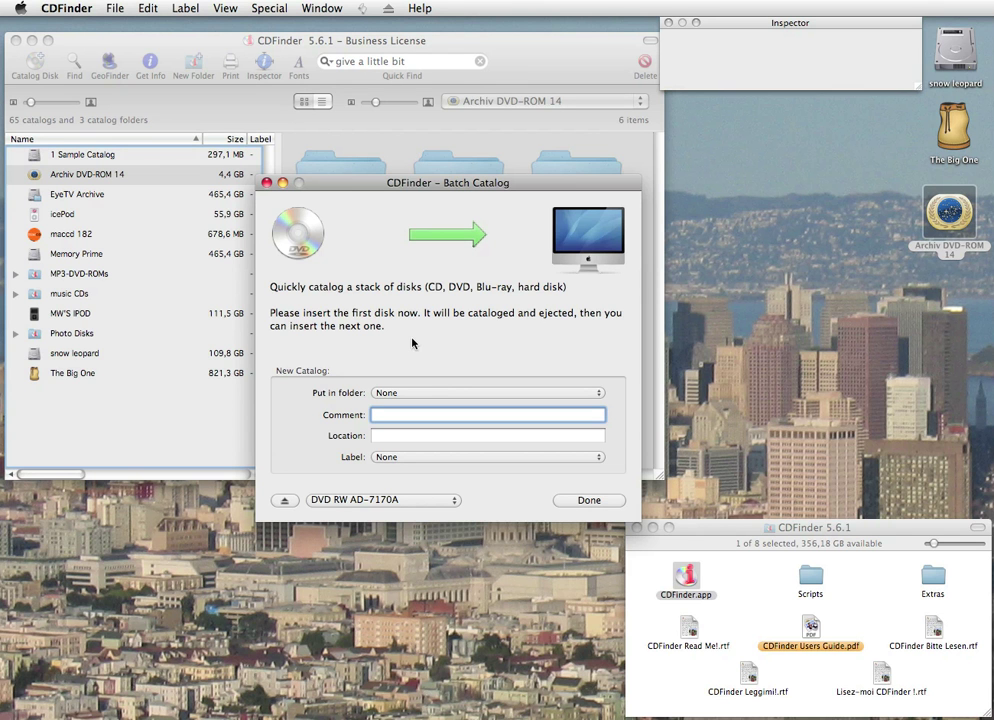
left_click(596, 501)
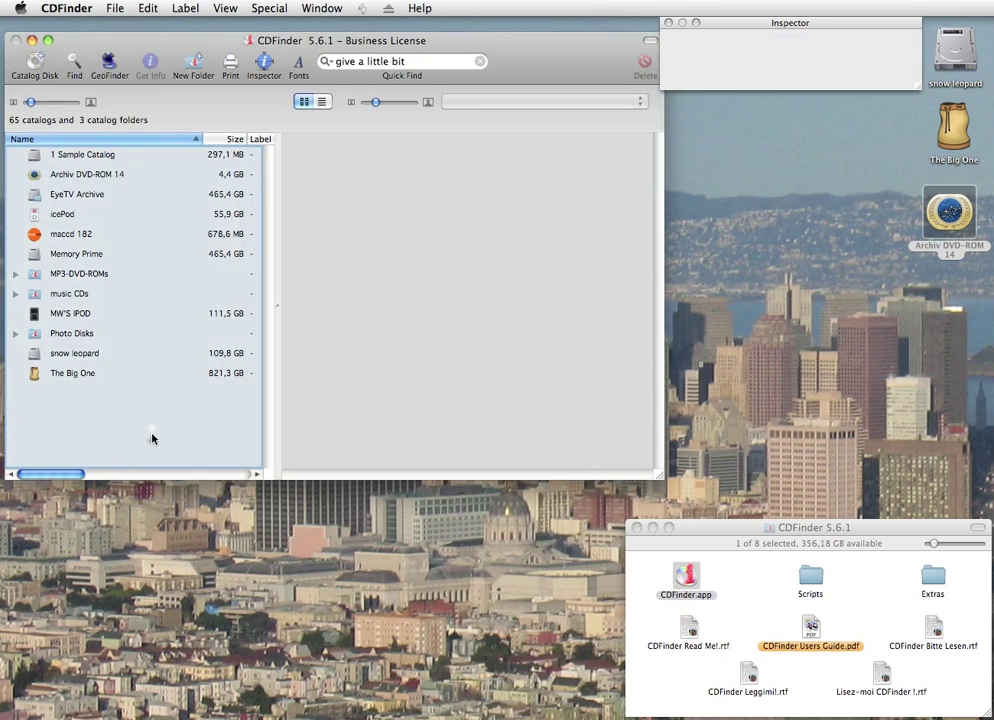
Start an update of the Archiv DVD-ROM 14 catalog and cancel it
left_click(152, 436)
left_click(60, 178)
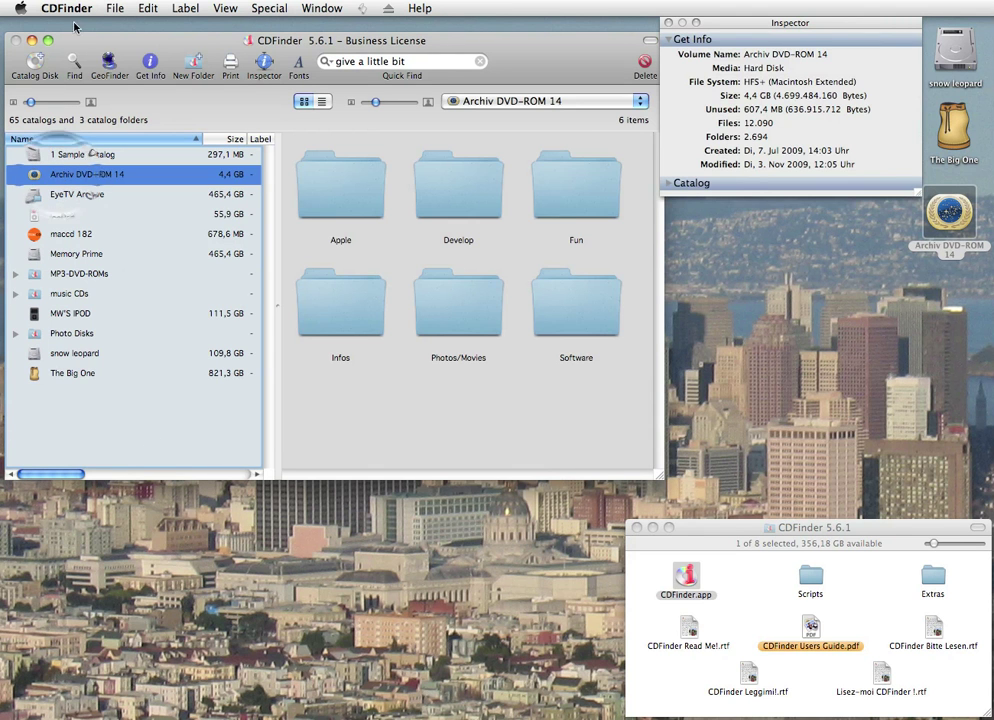
left_click(114, 8)
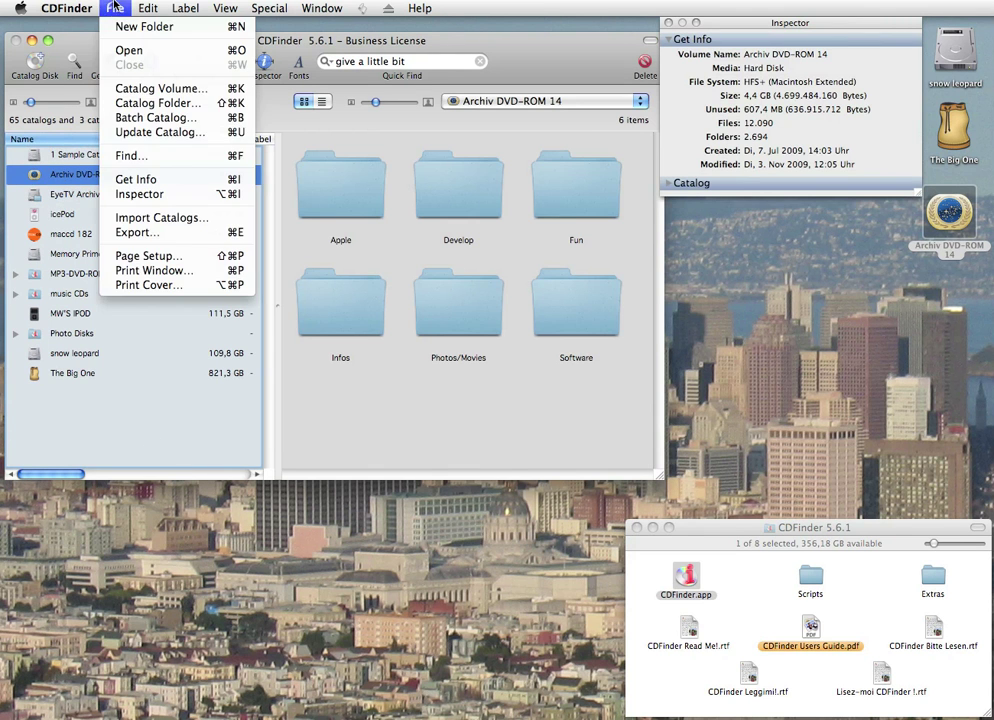
left_click(160, 138)
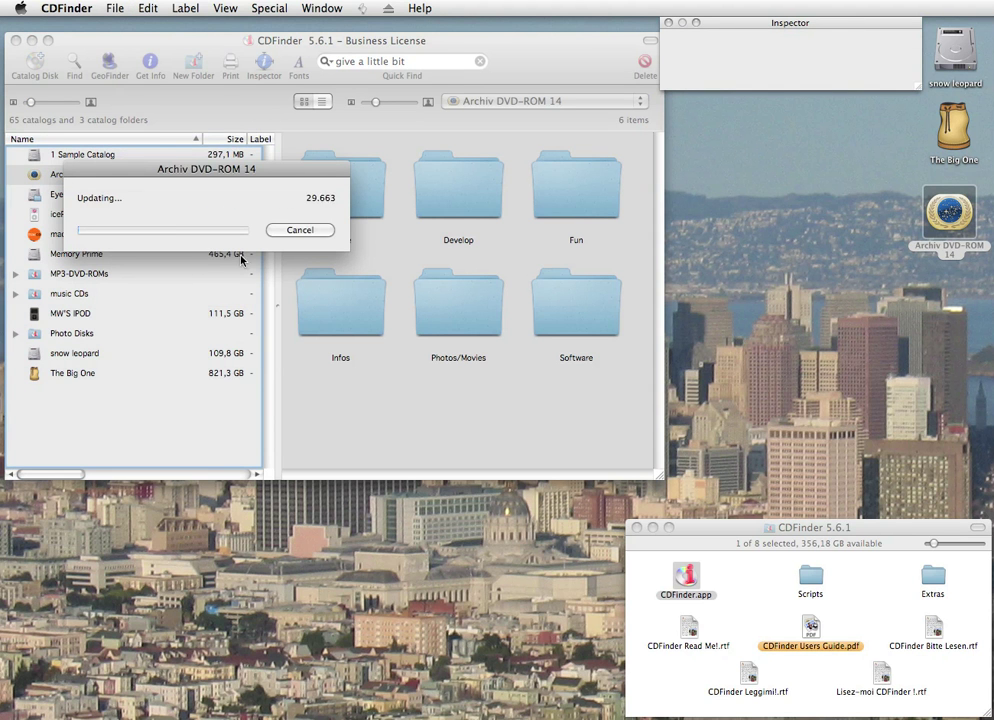
left_click(297, 230)
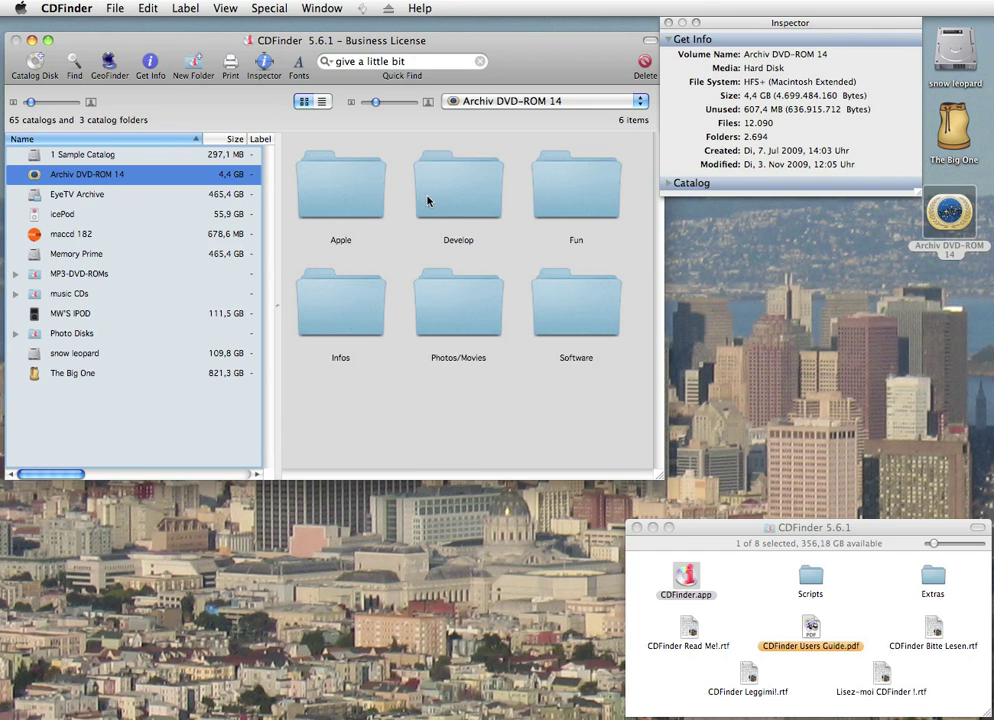
Display the available help resources
left_click(420, 8)
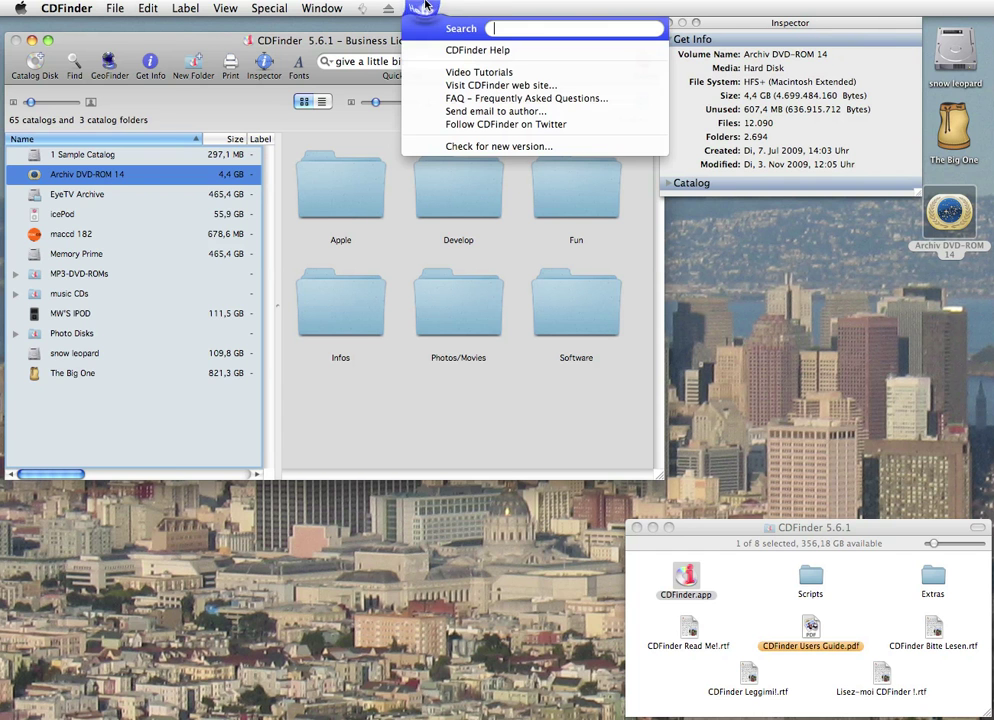